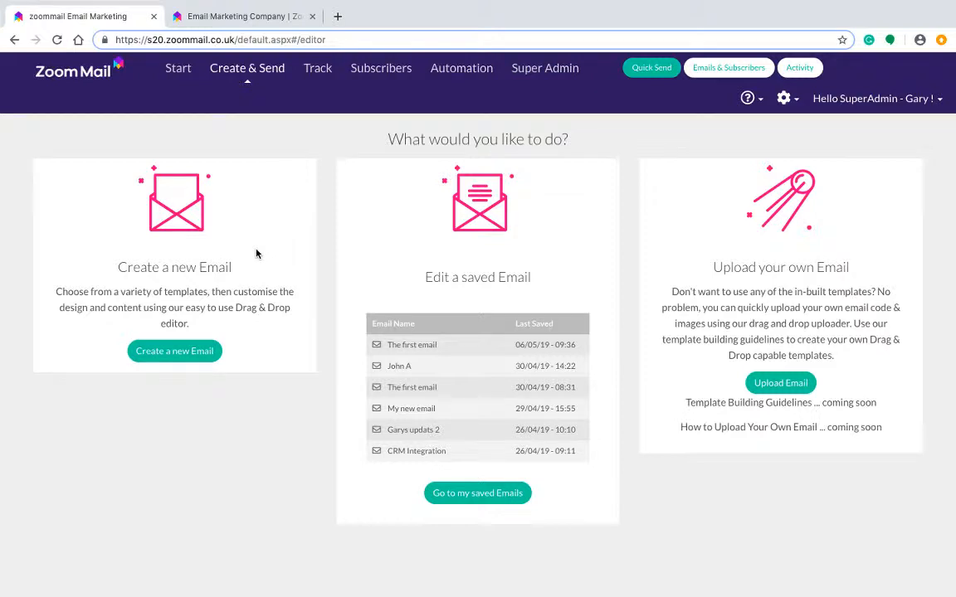
# - Start a new email named "My First Email" with the subject line "Our Latest Newsletter"
pyautogui.click(179, 351)
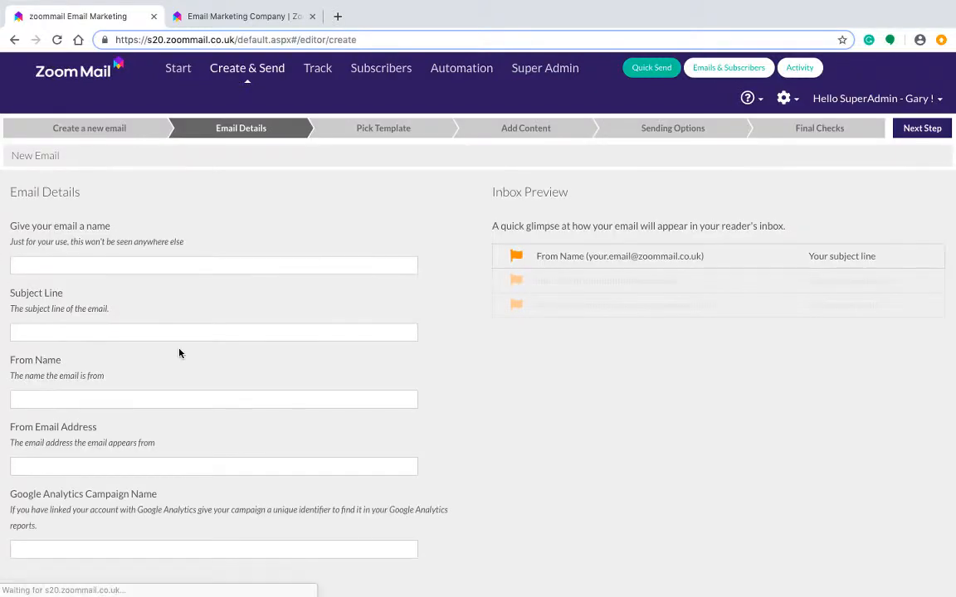
pyautogui.click(151, 266)
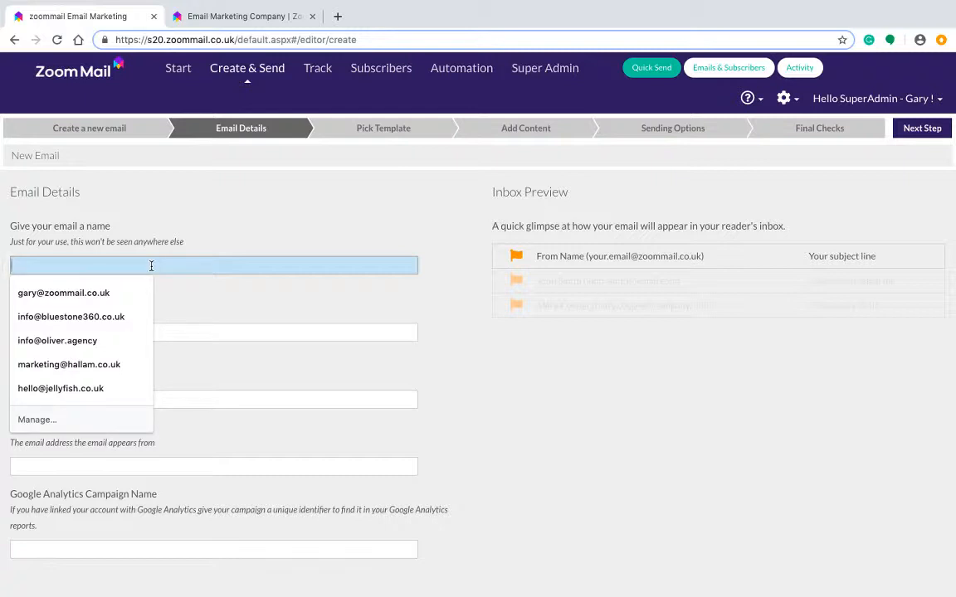
pyautogui.write('My Fi')
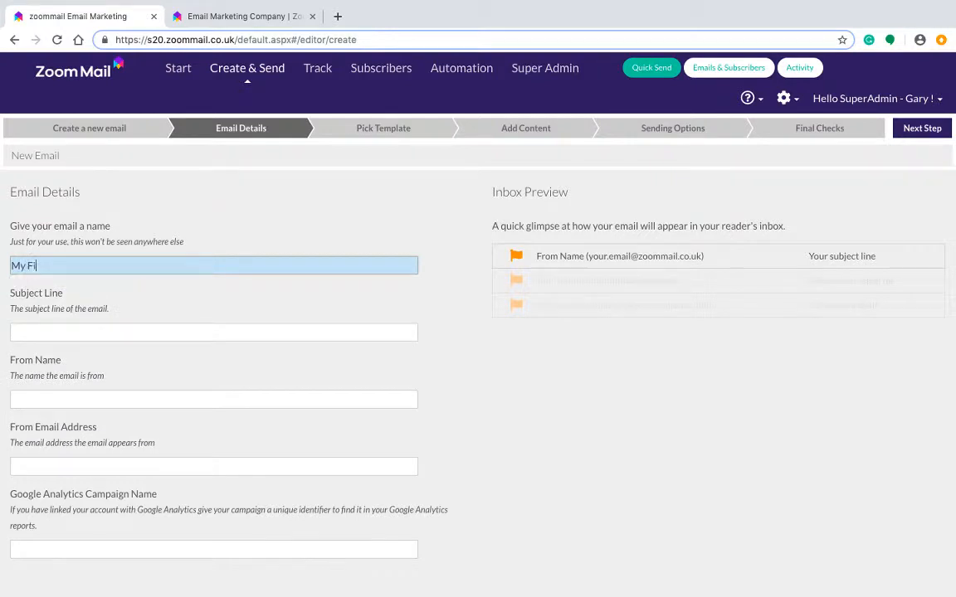
pyautogui.write('rst Email')
pyautogui.click(91, 332)
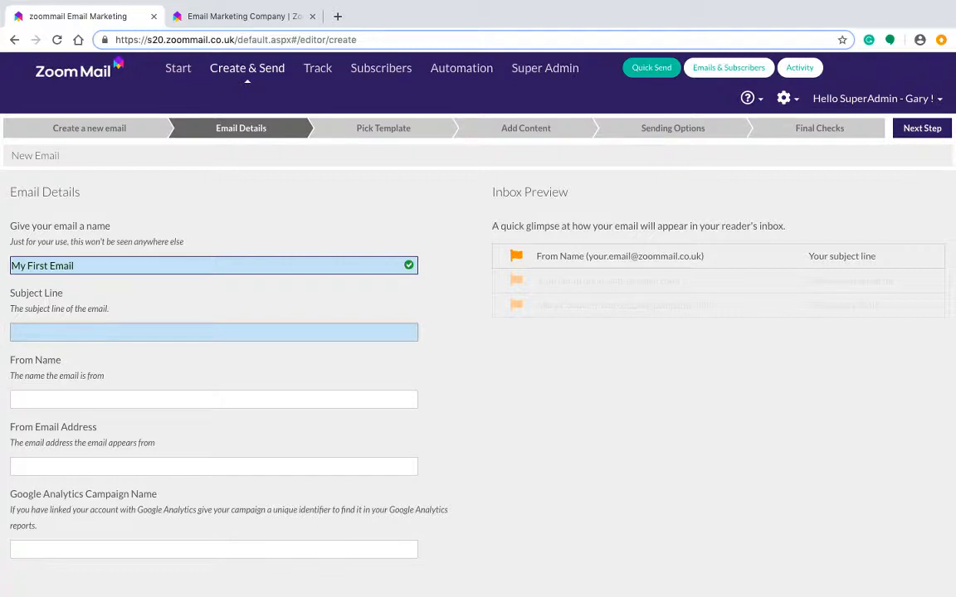
pyautogui.write('Our Latest ')
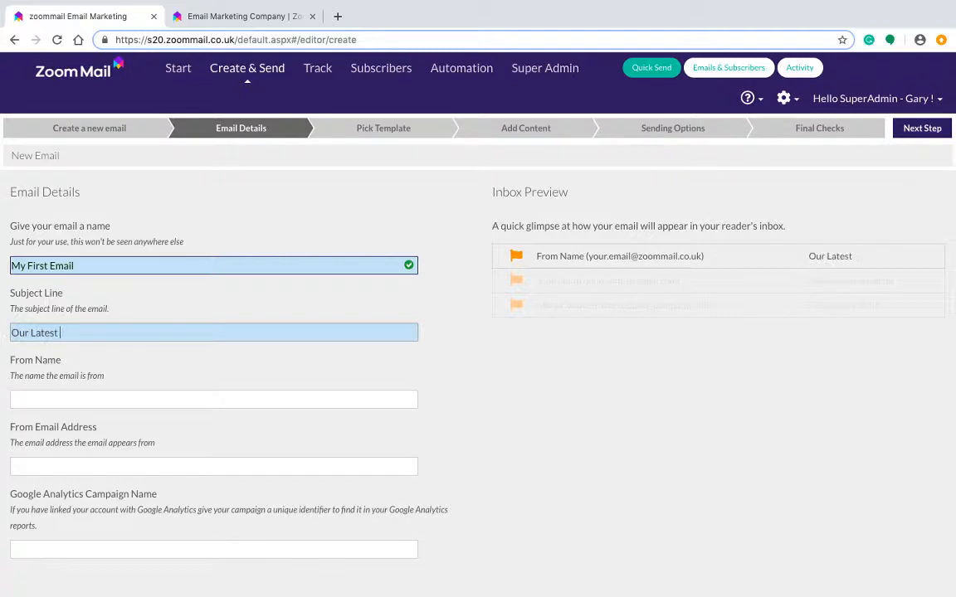
pyautogui.write('Newslette')
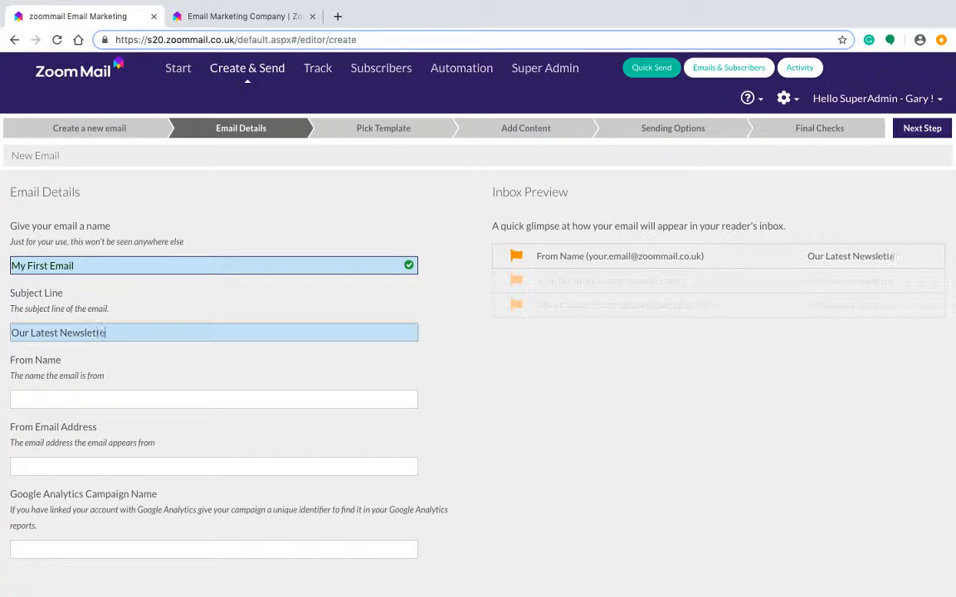
pyautogui.write('r')
# - Fill in the email's From Name with the sender's name and company, and enter the sender's email address
pyautogui.click(64, 398)
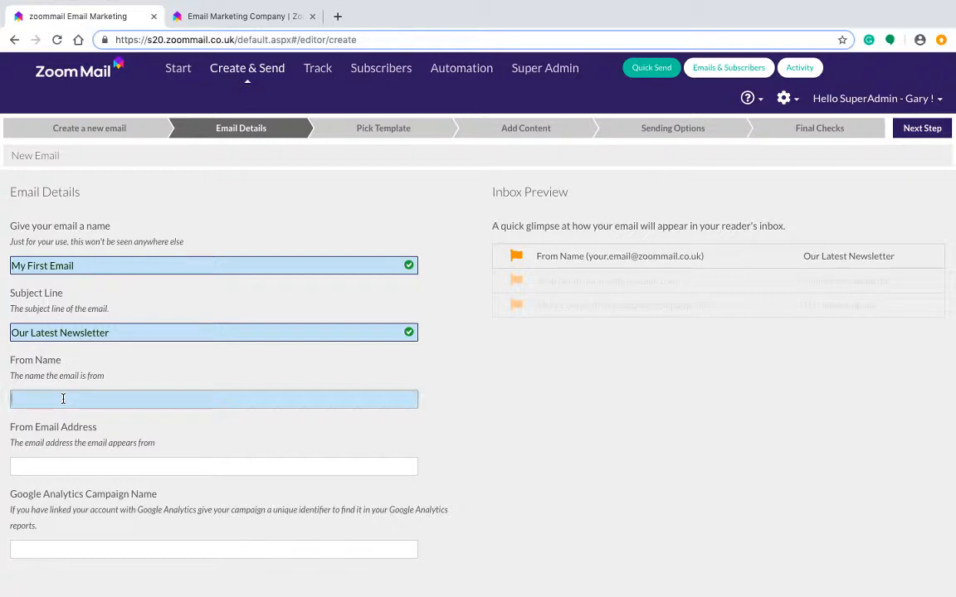
pyautogui.write('Gary')
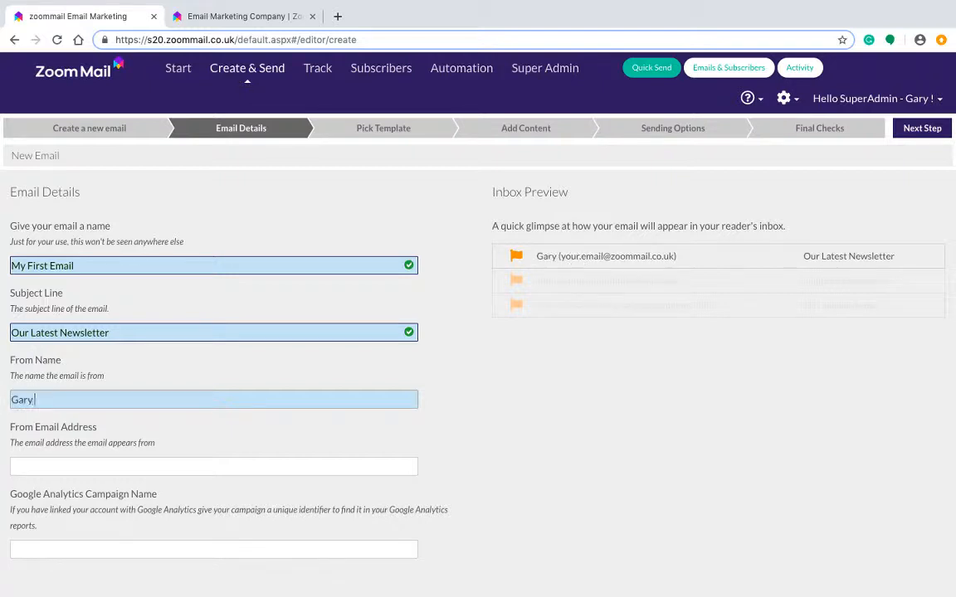
pyautogui.write(' @ Zoom Mail')
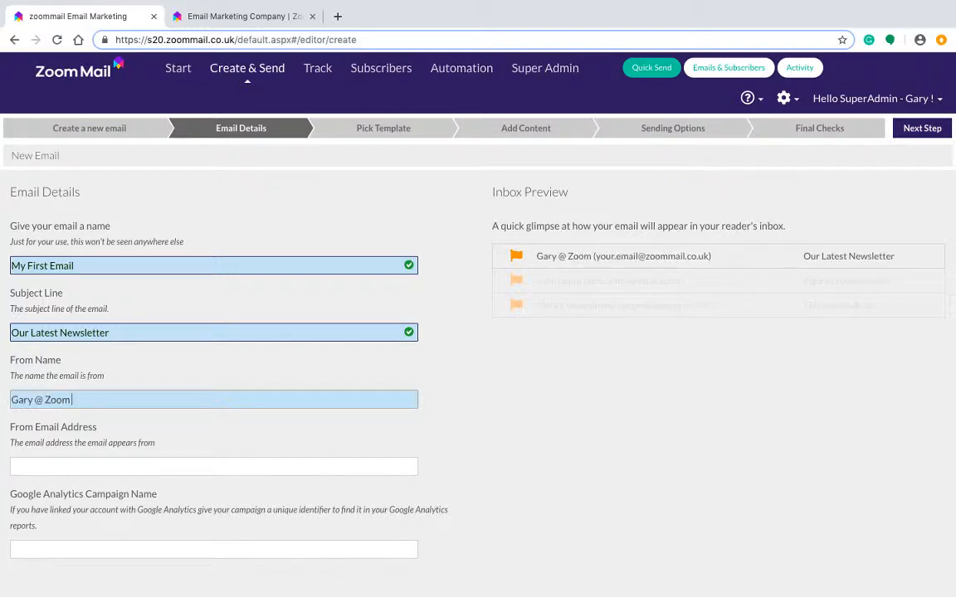
pyautogui.click(68, 464)
pyautogui.write('gary')
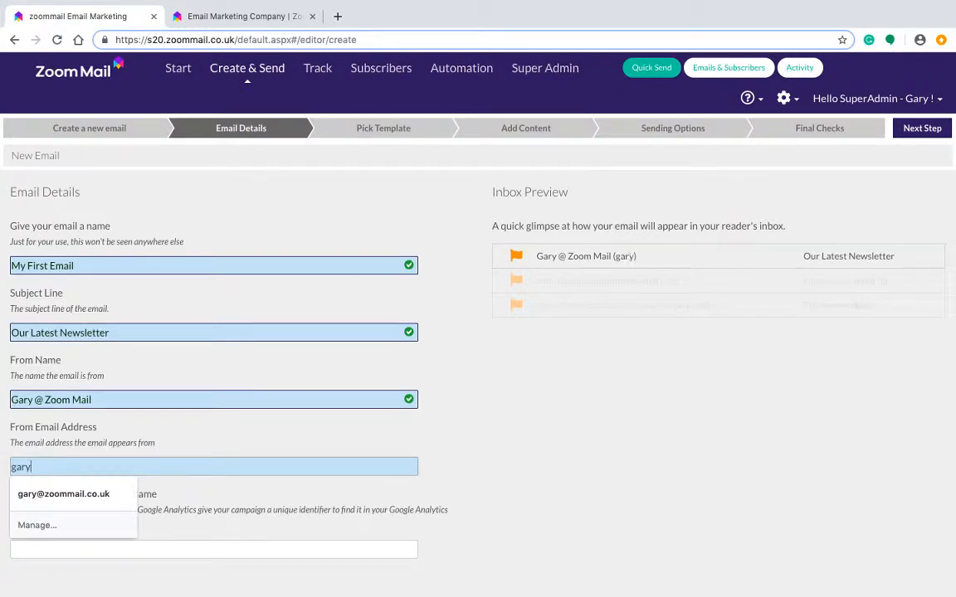
pyautogui.click(75, 495)
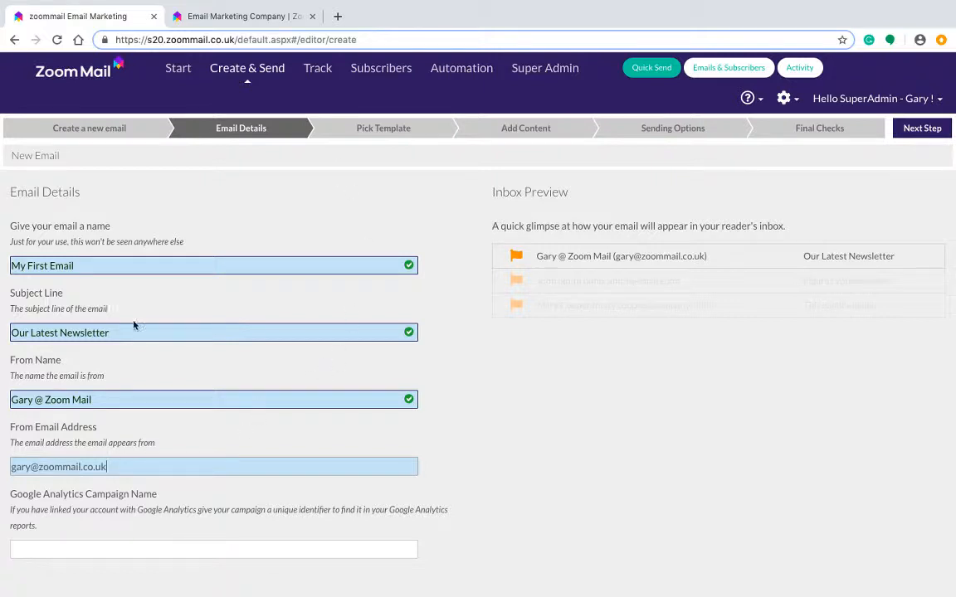
# - Choose the basic 1-2-Column template for the email and proceed to adding content
pyautogui.click(916, 128)
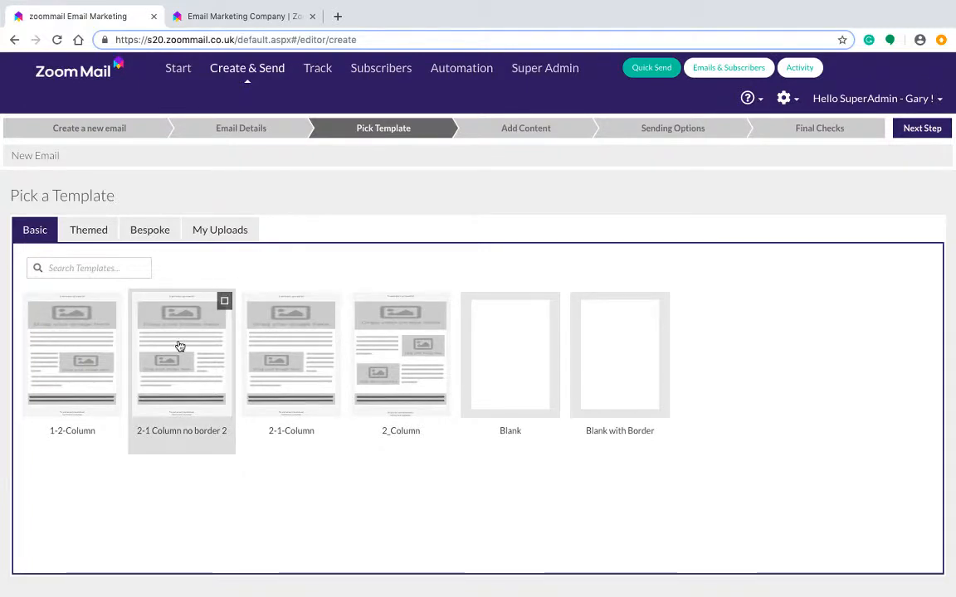
pyautogui.click(116, 353)
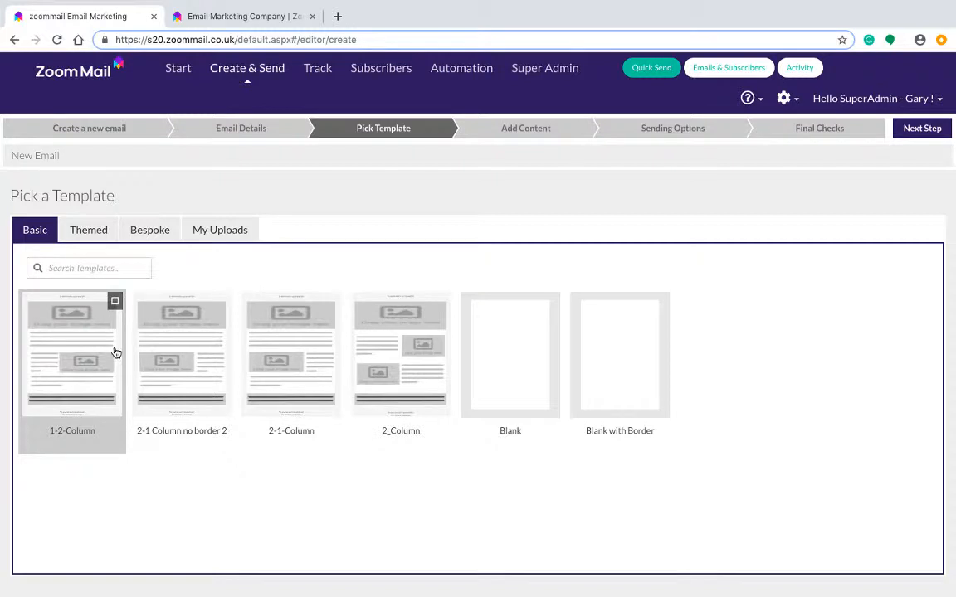
pyautogui.click(916, 131)
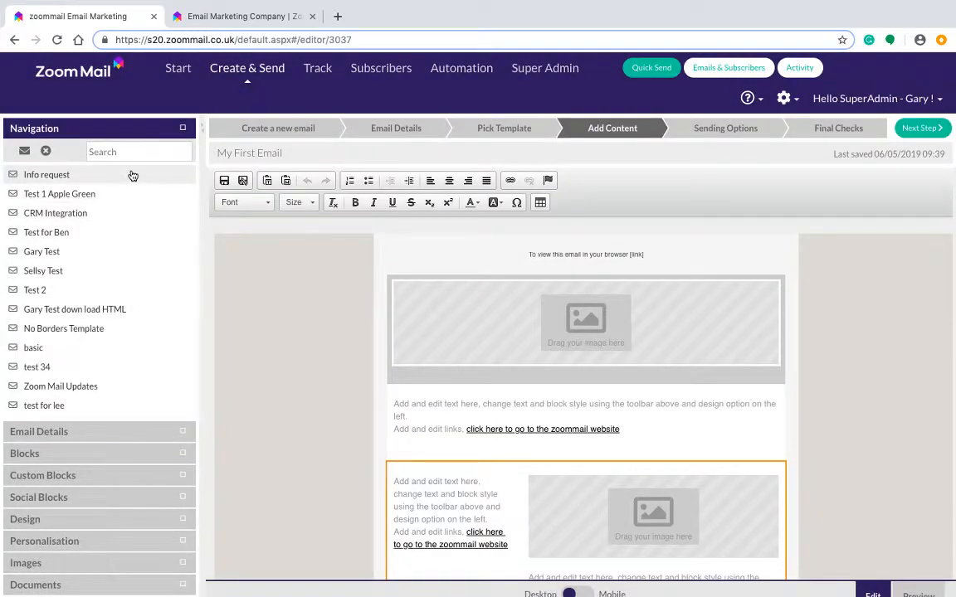
# - Review the editor's content sections from Email Details through Documents, and look over the block layout of the chosen template
pyautogui.click(98, 431)
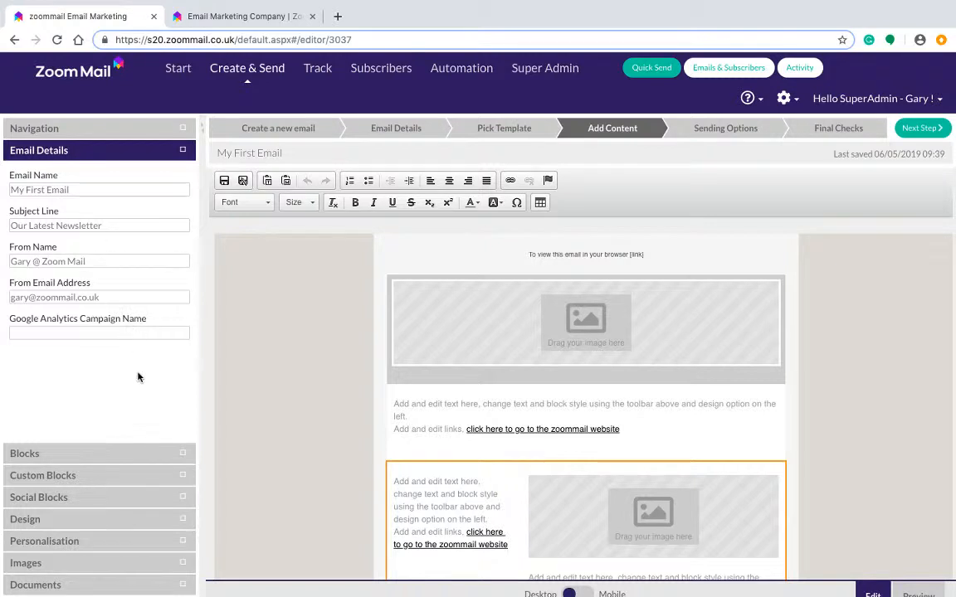
pyautogui.click(91, 462)
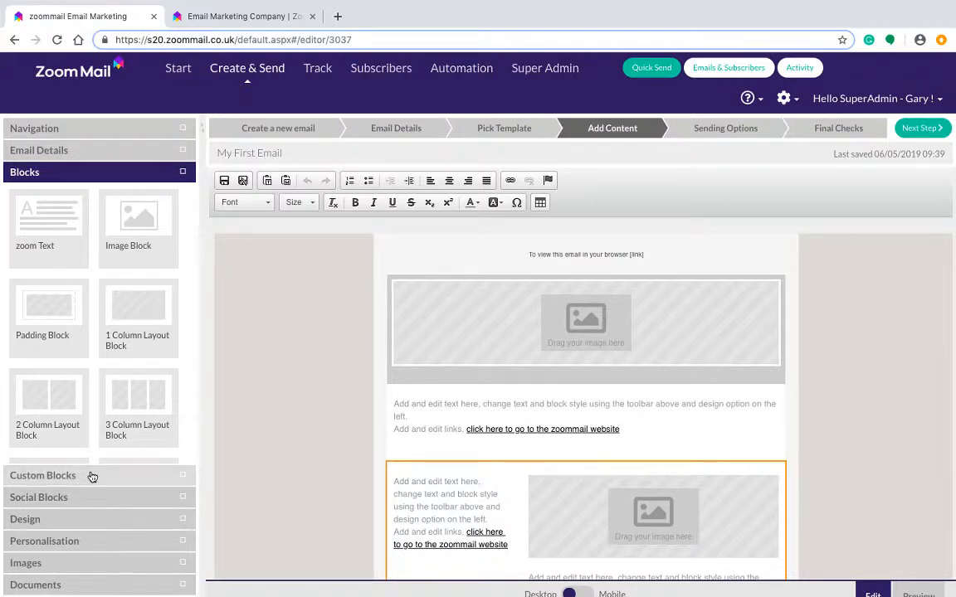
pyautogui.click(92, 477)
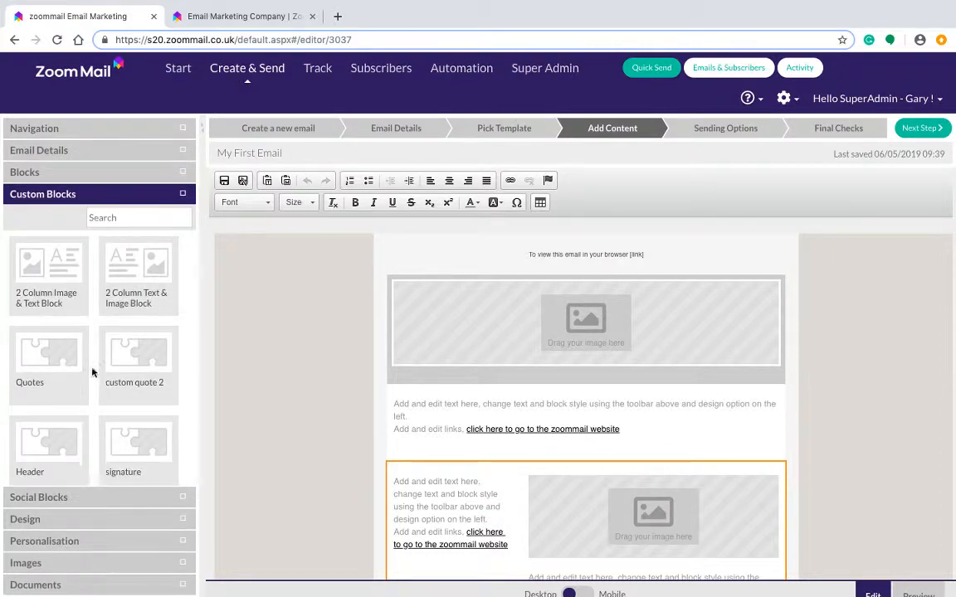
pyautogui.click(105, 497)
pyautogui.click(88, 519)
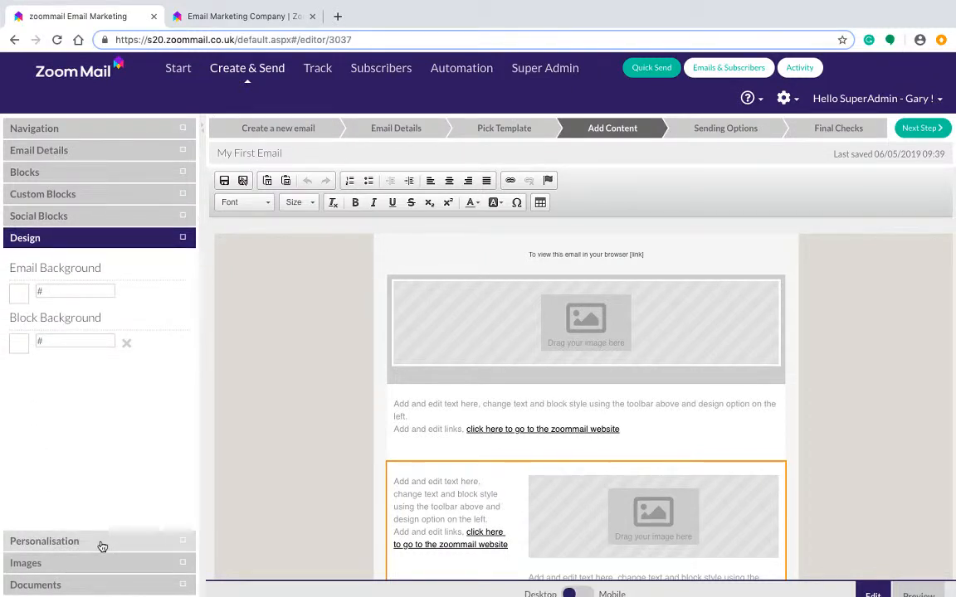
pyautogui.click(100, 545)
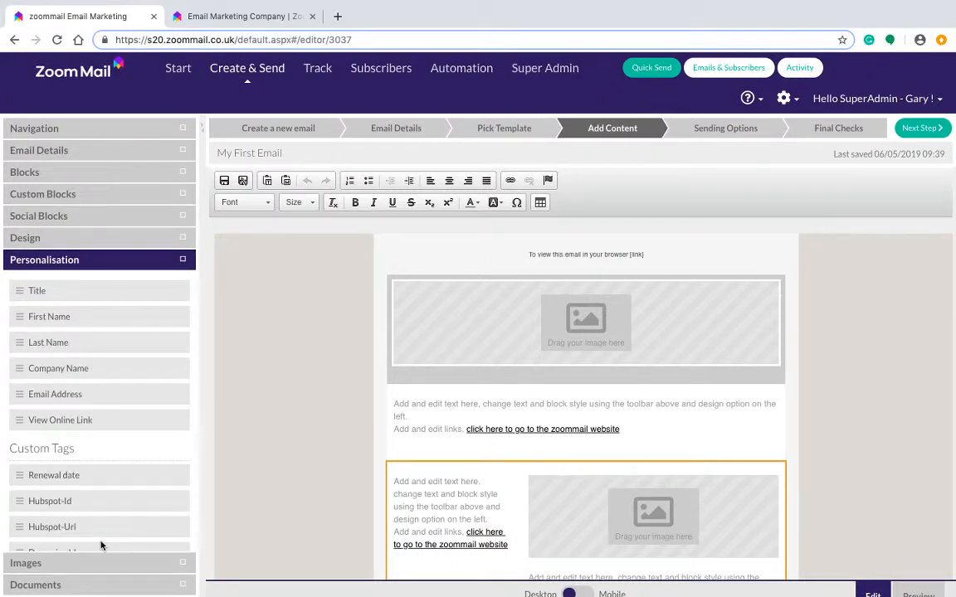
pyautogui.click(96, 564)
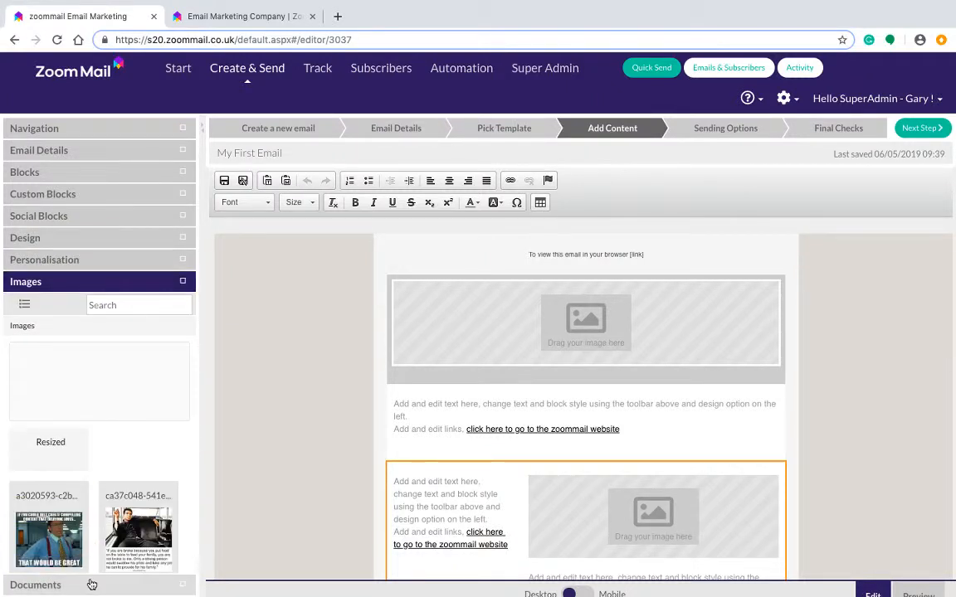
pyautogui.click(91, 585)
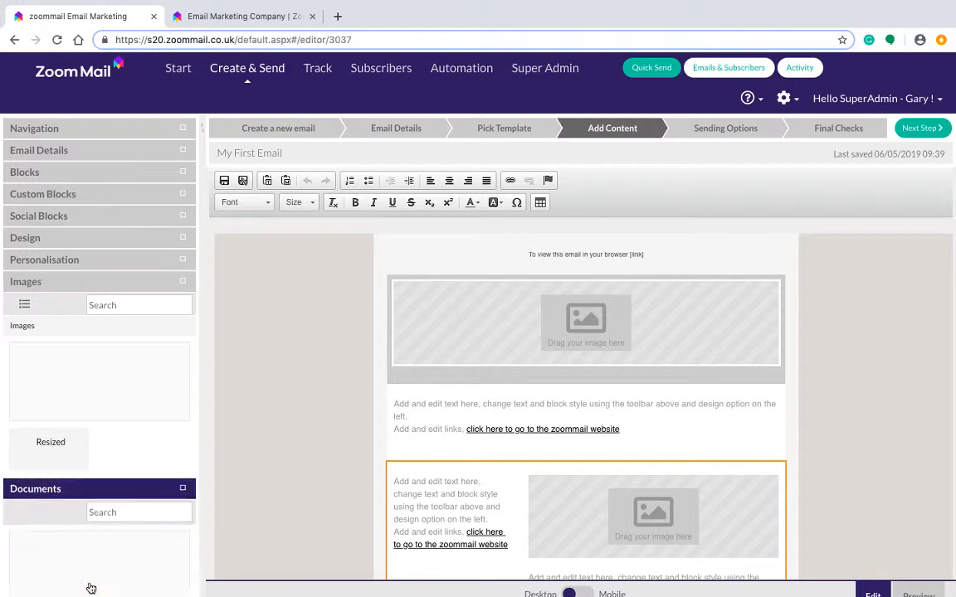
pyautogui.click(100, 173)
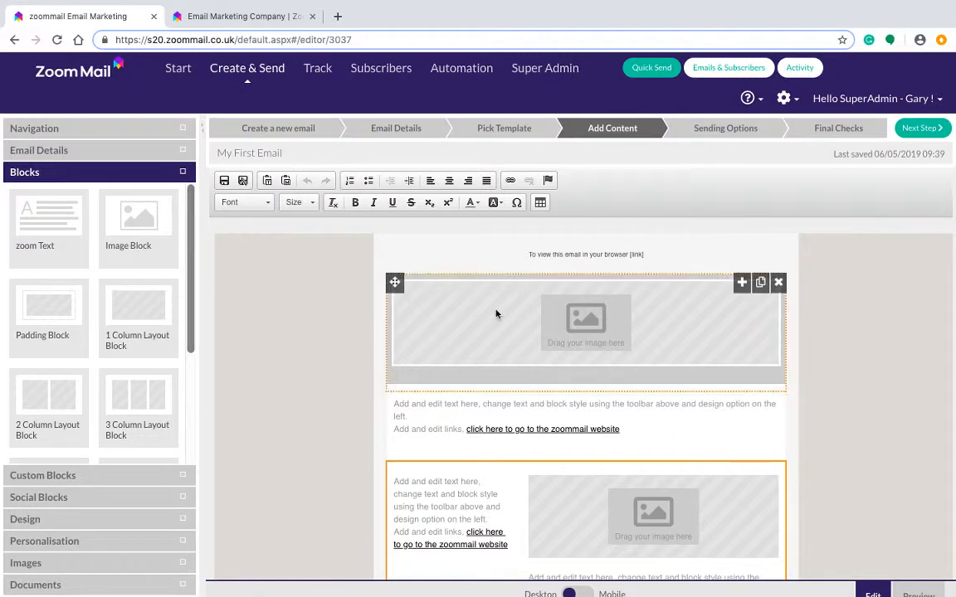
pyautogui.scroll(-2, 493, 337)
pyautogui.scroll(2, 491, 338)
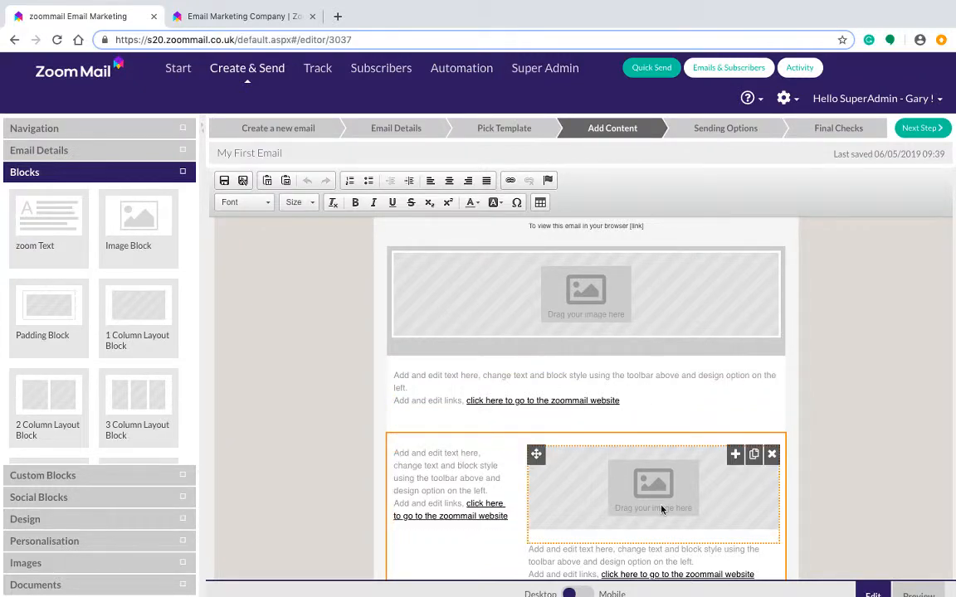
pyautogui.scroll(-3, 664, 508)
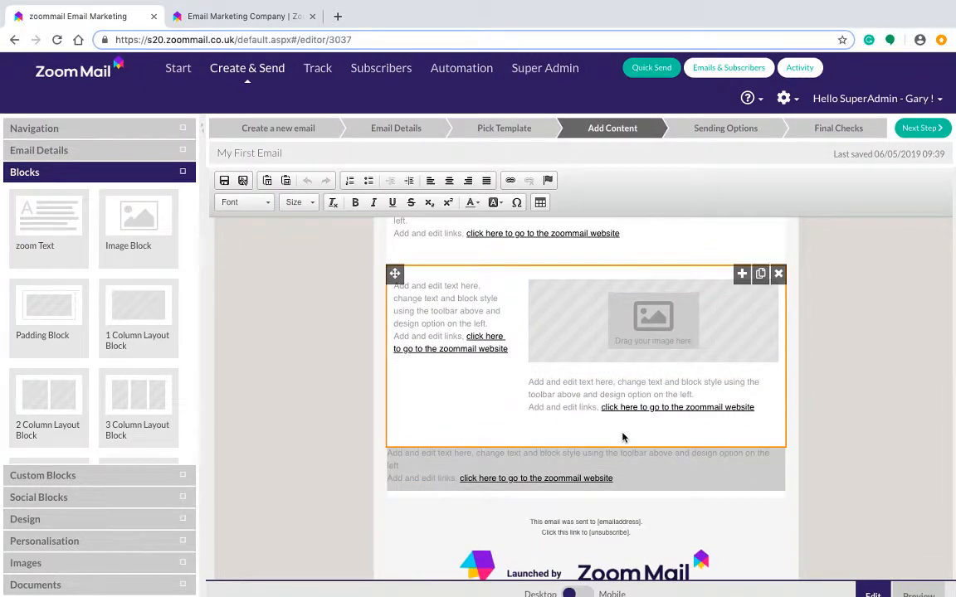
pyautogui.scroll(4, 623, 437)
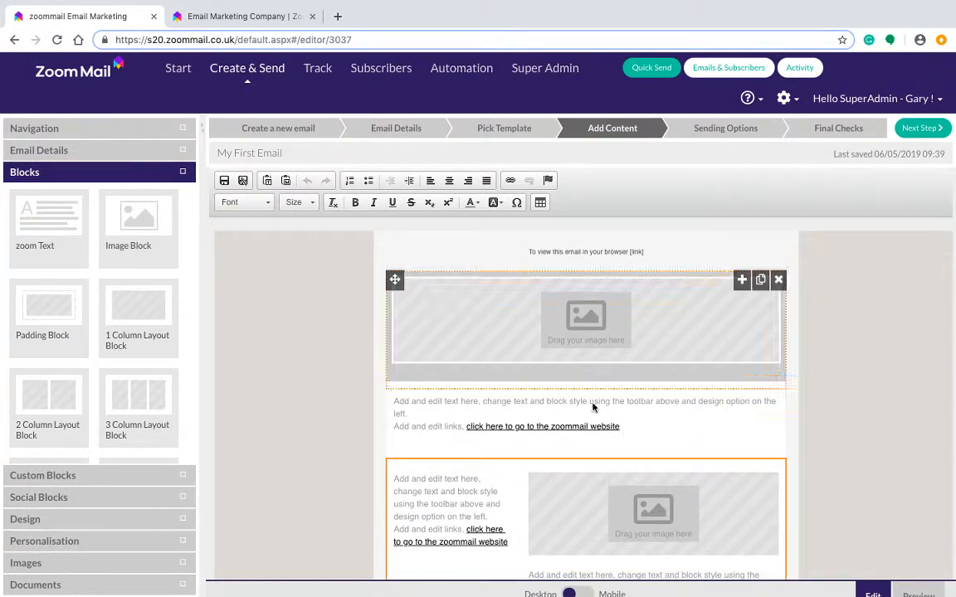
# - Replace the full-width text block below the header with a 1 Column Layout Block containing a zoom Text block
pyautogui.click(648, 416)
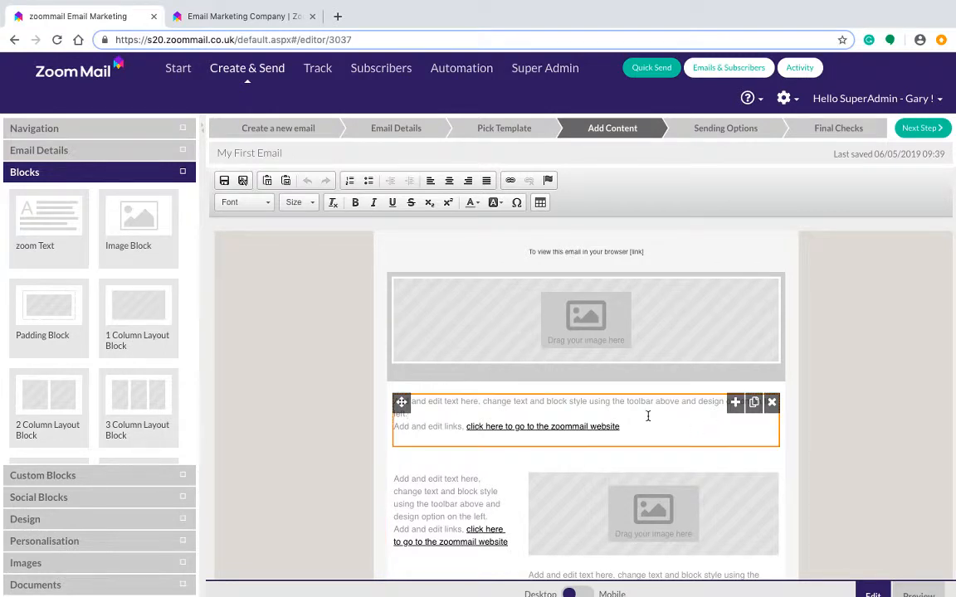
pyautogui.click(772, 403)
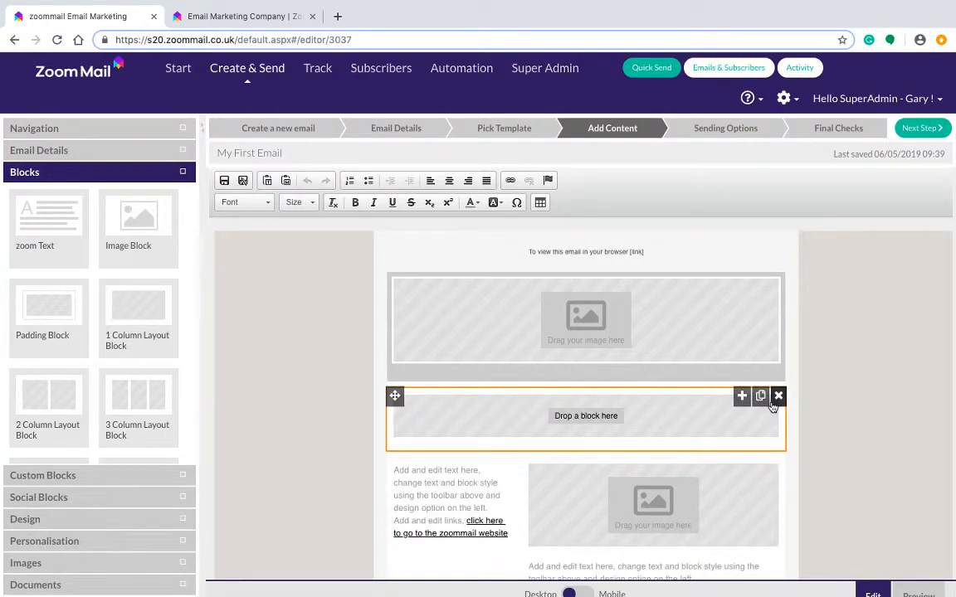
pyautogui.click(772, 404)
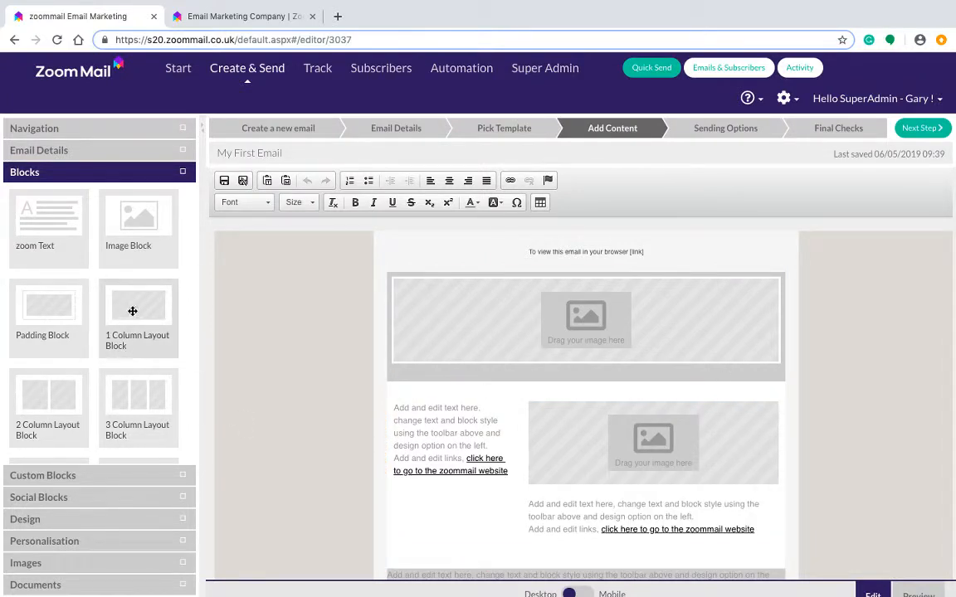
pyautogui.moveTo(133, 311); pyautogui.dragTo(472, 388)
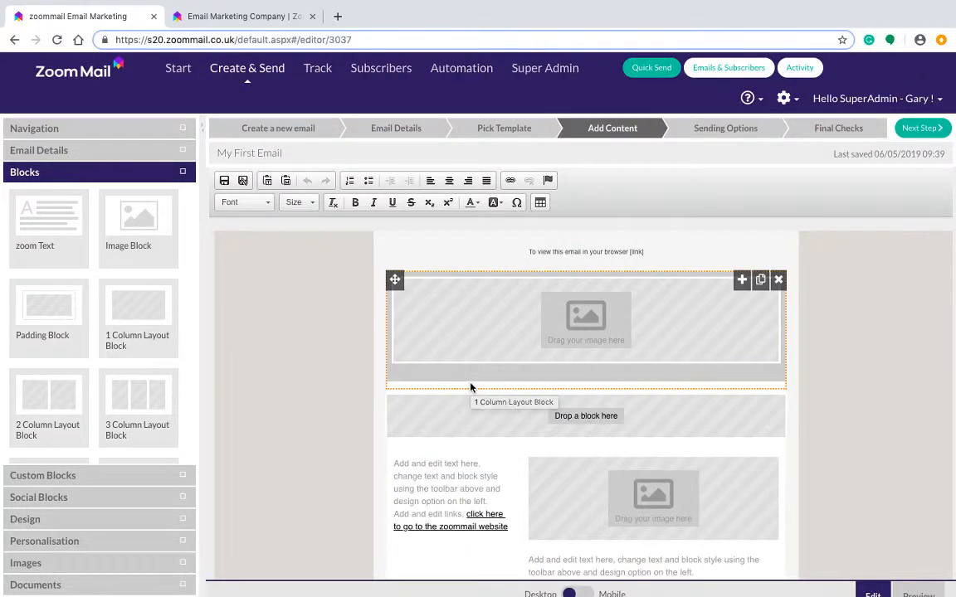
pyautogui.moveTo(26, 224); pyautogui.dragTo(440, 406)
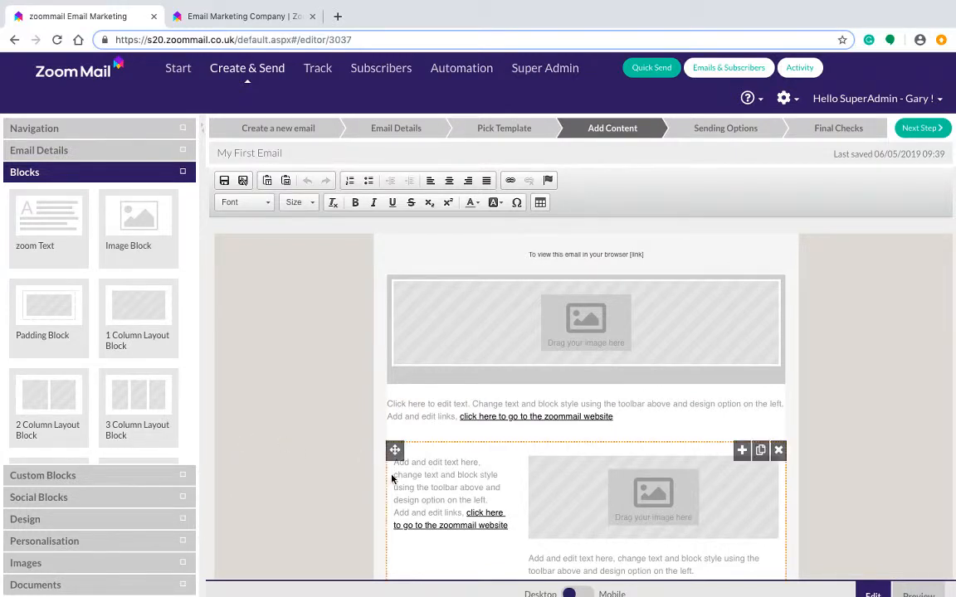
# - Place the horizontal actionz logo from the image library into the header image placeholder
pyautogui.click(83, 563)
pyautogui.scroll(-5, 96, 489)
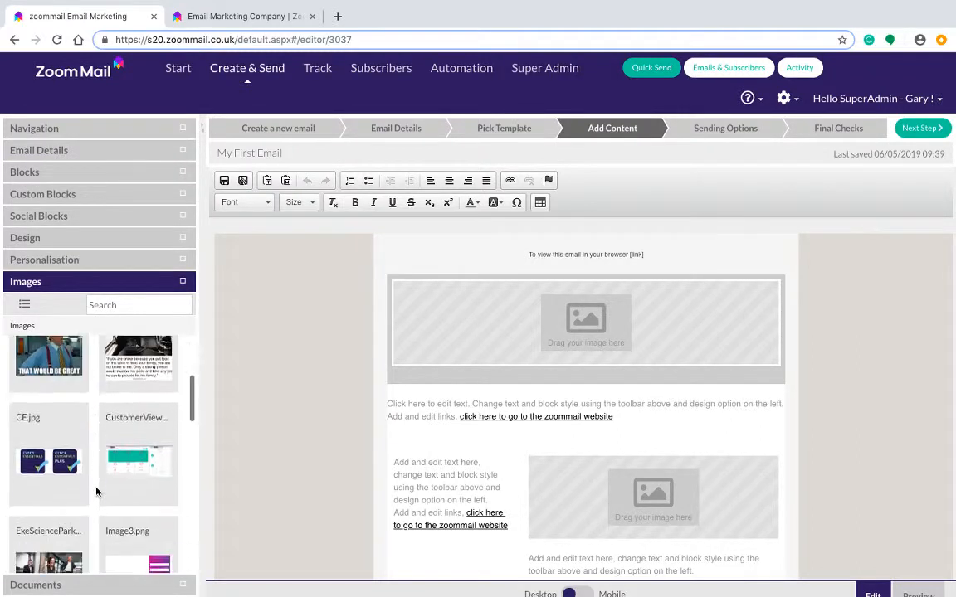
pyautogui.scroll(-5, 96, 492)
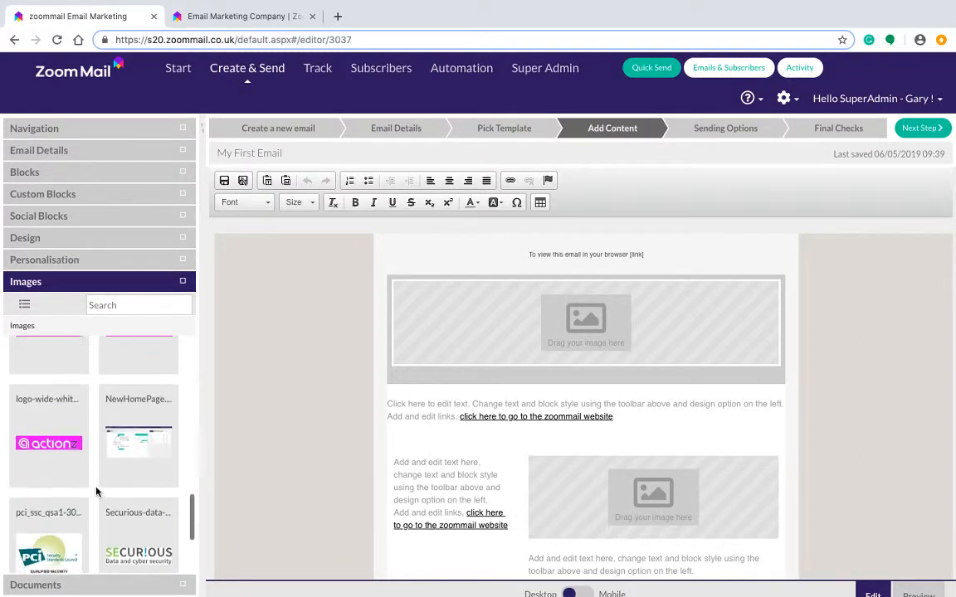
pyautogui.scroll(5, 96, 492)
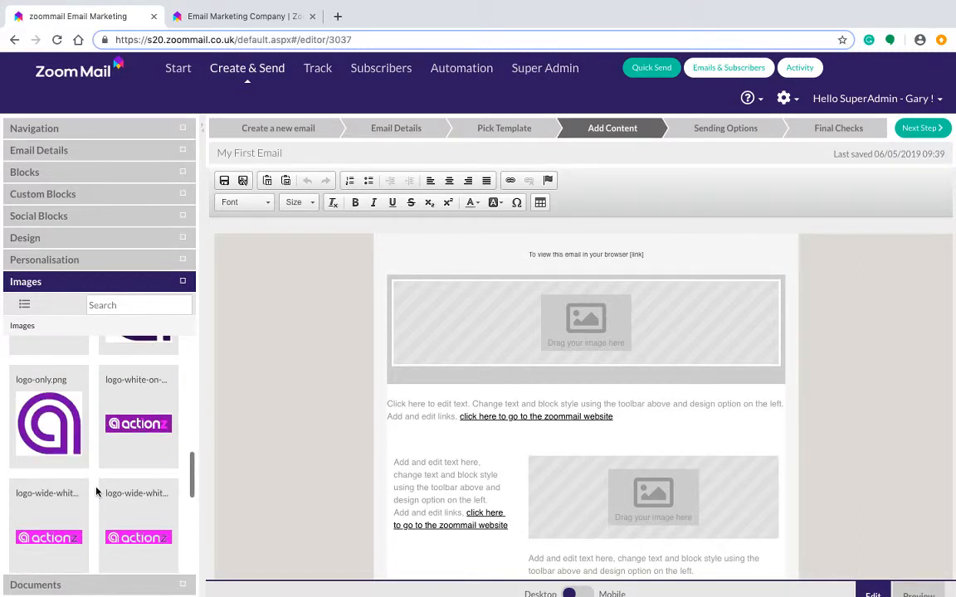
pyautogui.moveTo(49, 448); pyautogui.dragTo(537, 343)
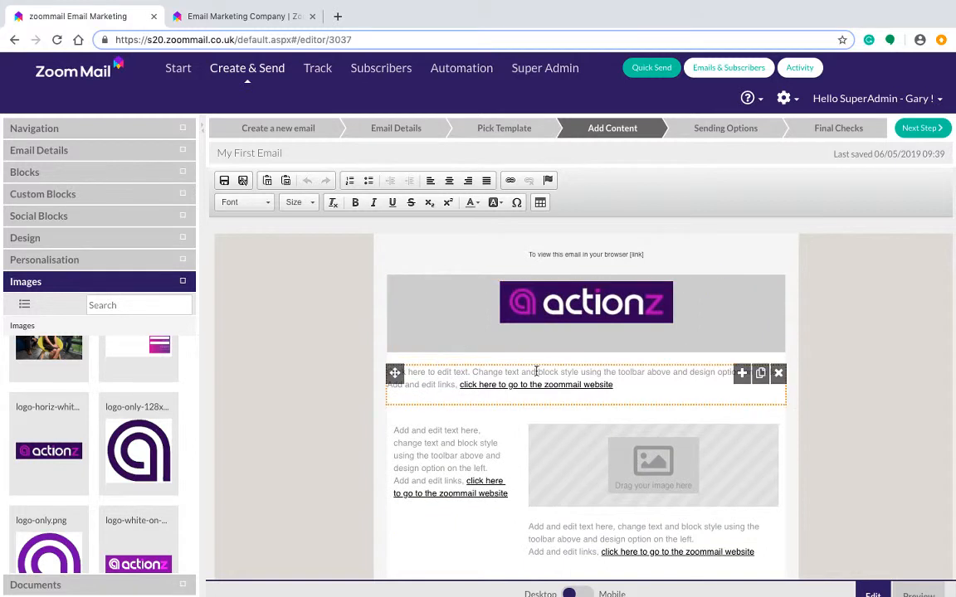
pyautogui.moveTo(687, 279)
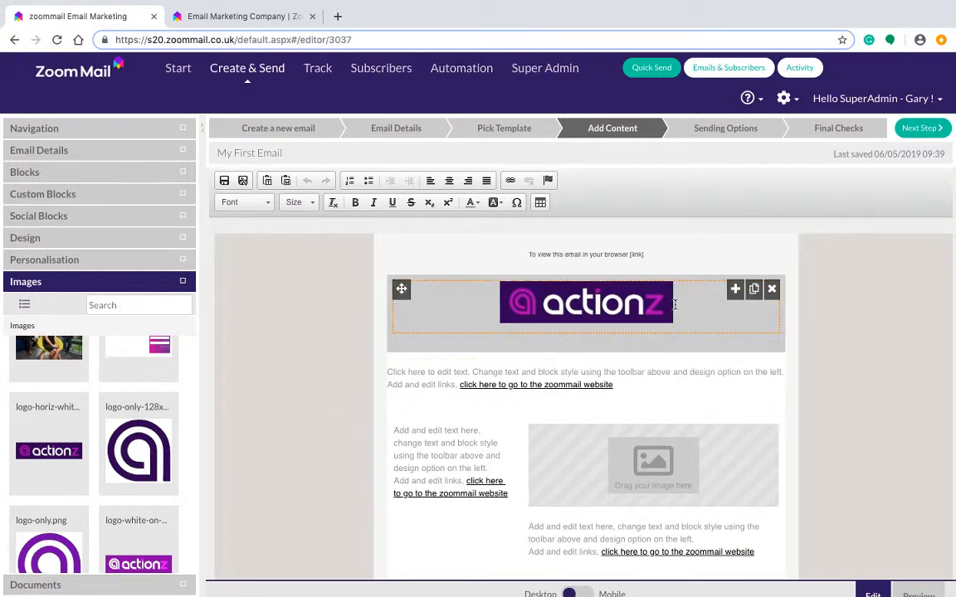
# - Remove the actionz logo from the header image block
pyautogui.click(772, 289)
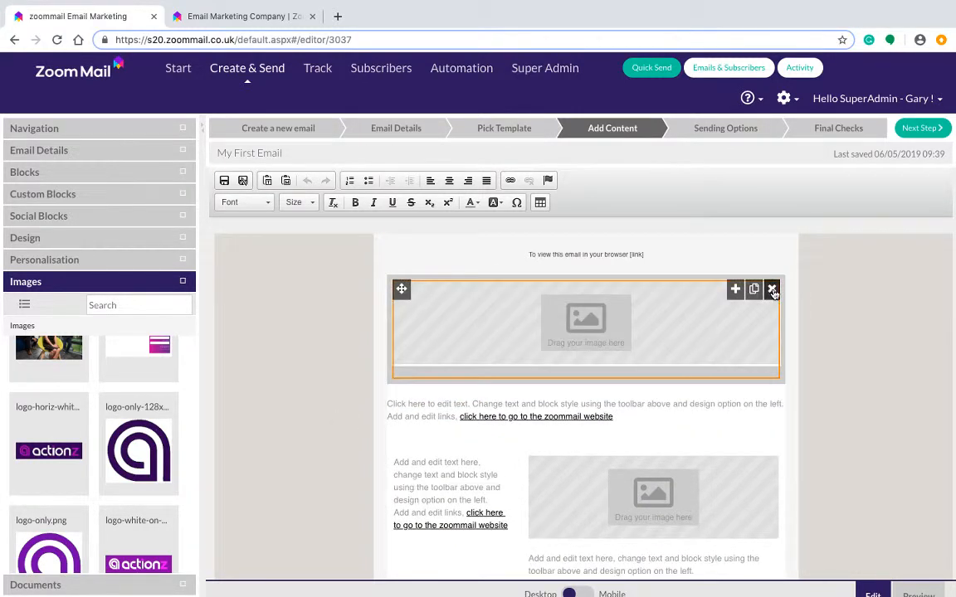
# - Replace the placeholder text in the full-width block below the header with "Hi ," and a new paragraph "This is a test email"
pyautogui.click(615, 416)
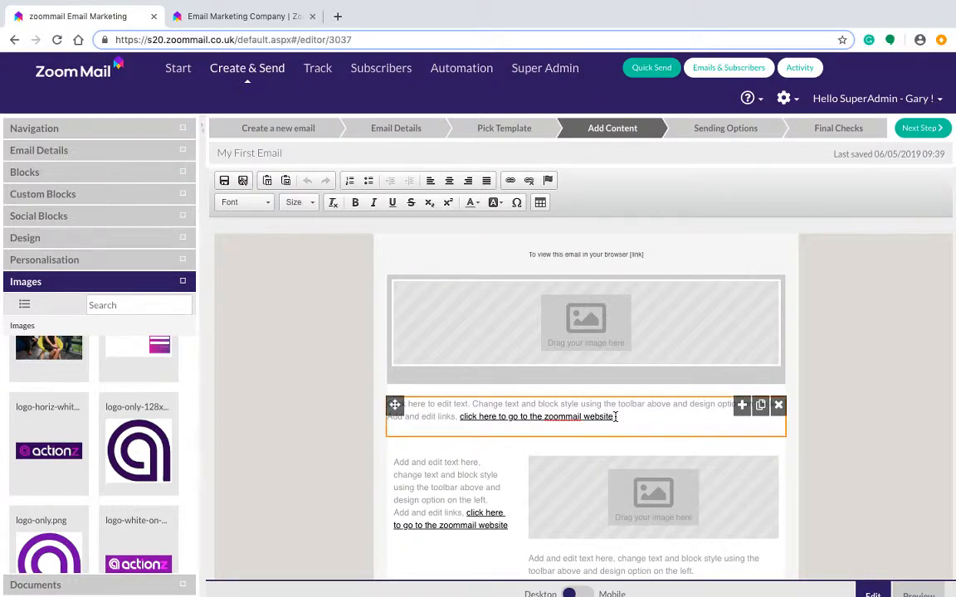
pyautogui.moveTo(615, 417); pyautogui.dragTo(392, 406)
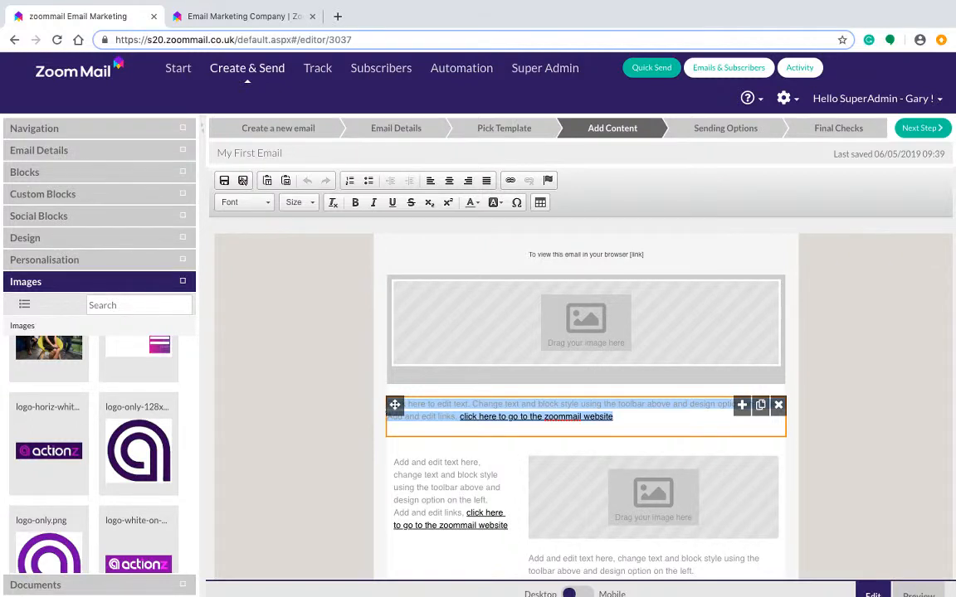
pyautogui.press('BackSpace')
pyautogui.write('HI')
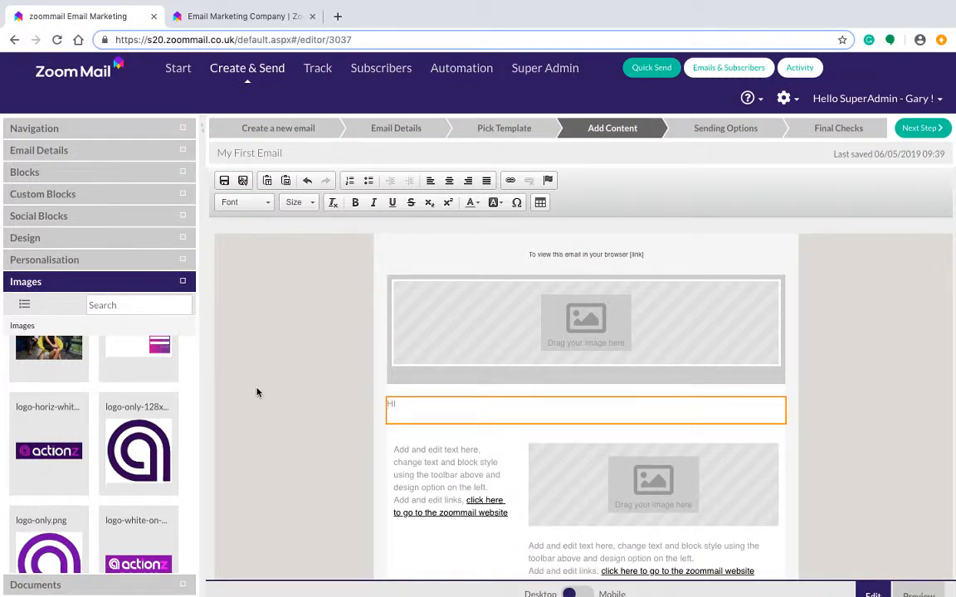
pyautogui.click(421, 405)
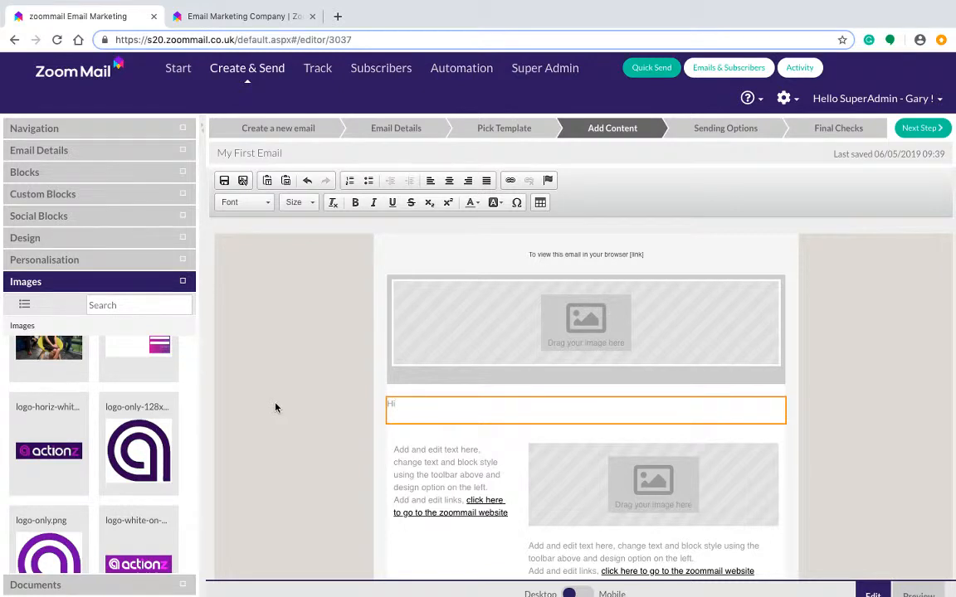
pyautogui.write(',')
pyautogui.press('Return')
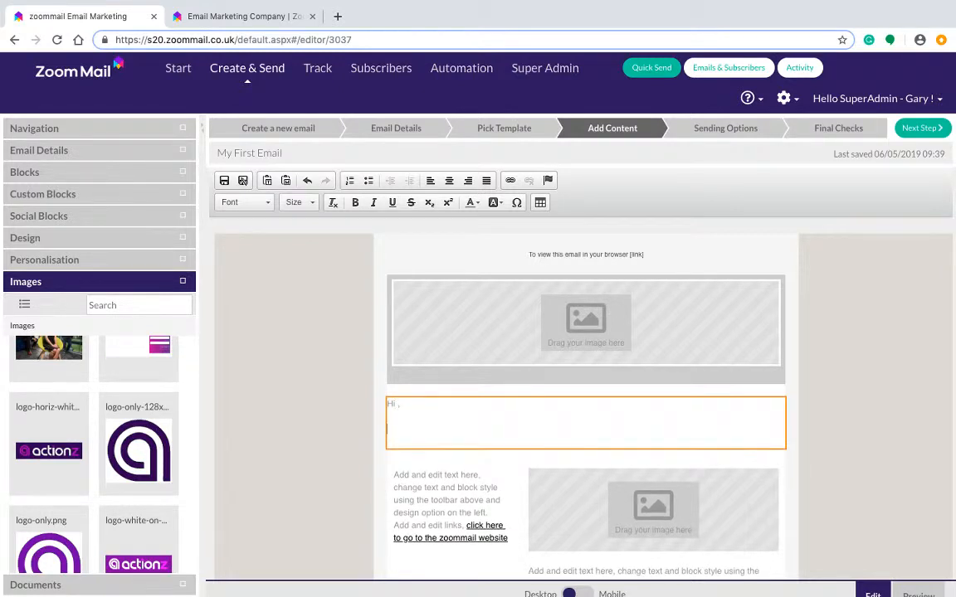
pyautogui.write('This is a test email')
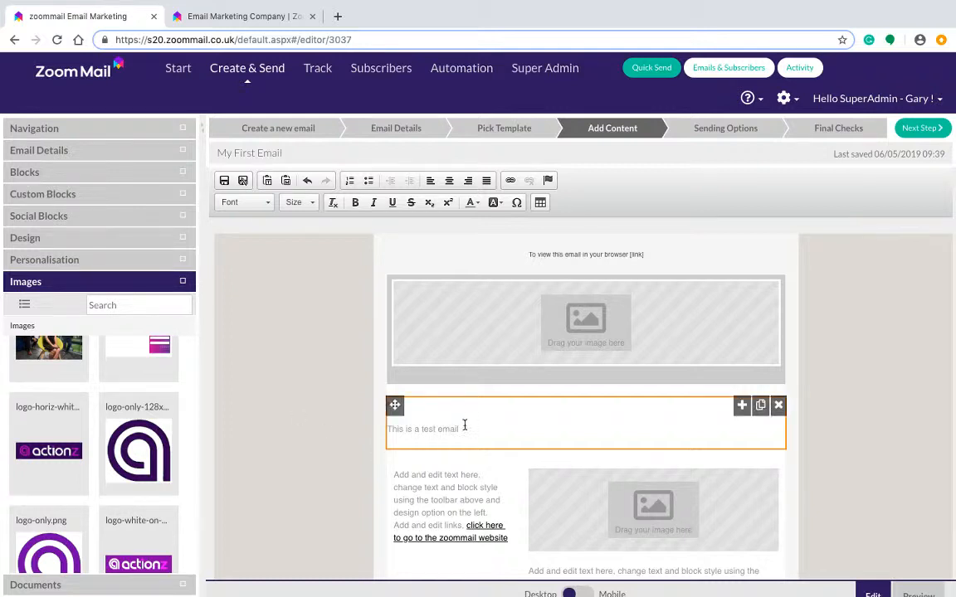
# - Colour the greeting and the test email line black
pyautogui.moveTo(461, 428); pyautogui.dragTo(375, 406)
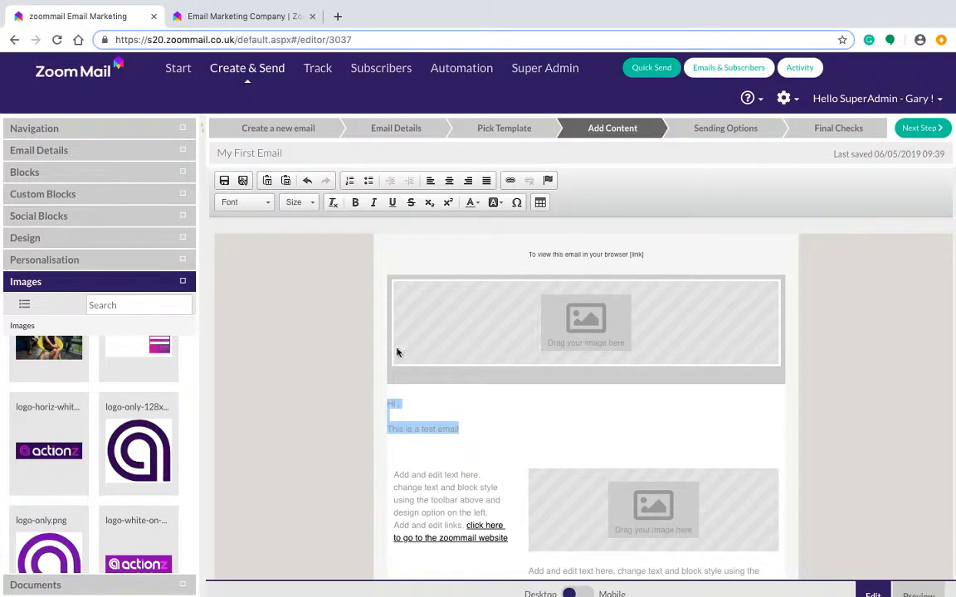
pyautogui.click(475, 204)
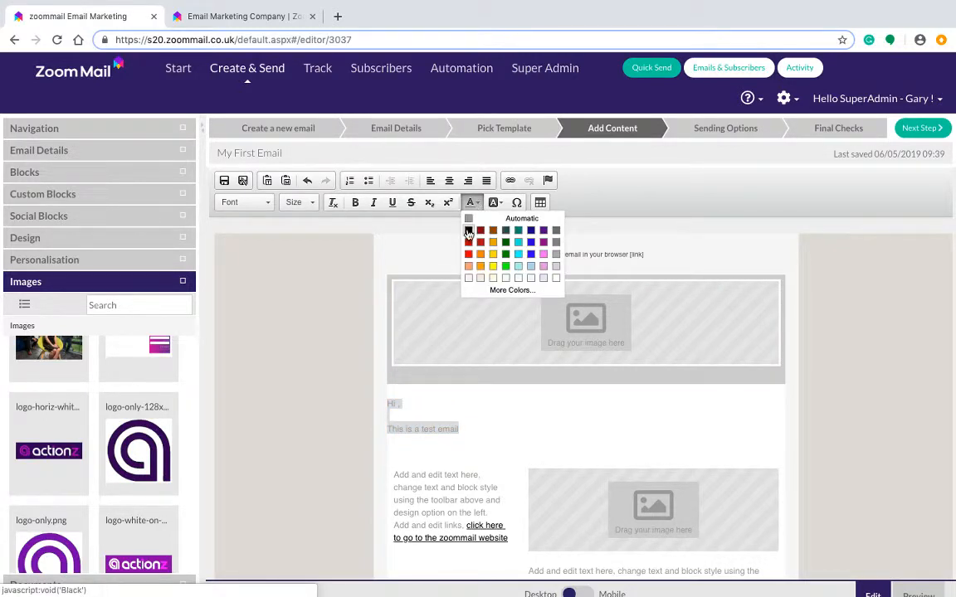
pyautogui.click(468, 232)
# - Add a new paragraph below the test email line reading "Here is a link to my website click here"
pyautogui.click(470, 426)
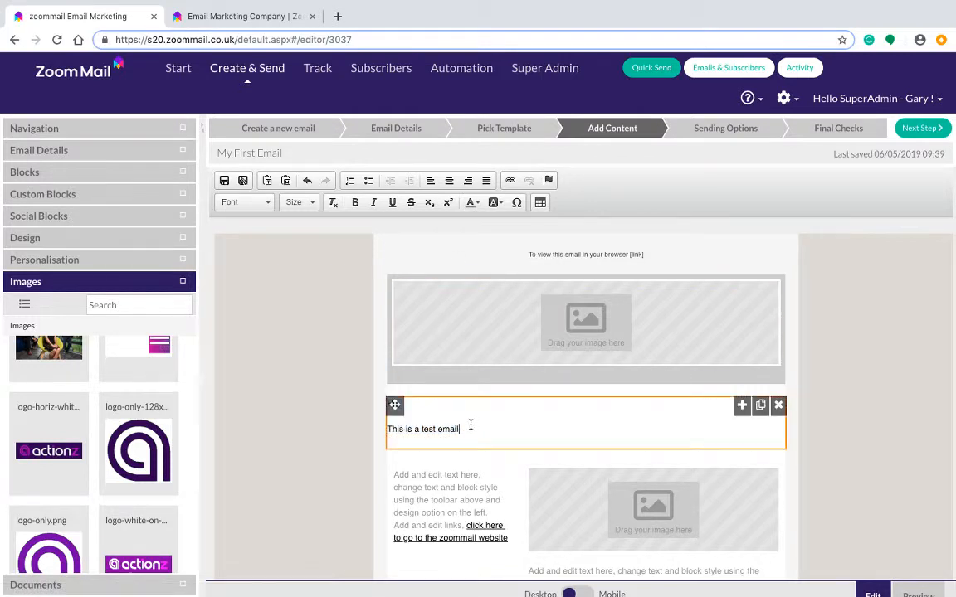
pyautogui.press('Return')
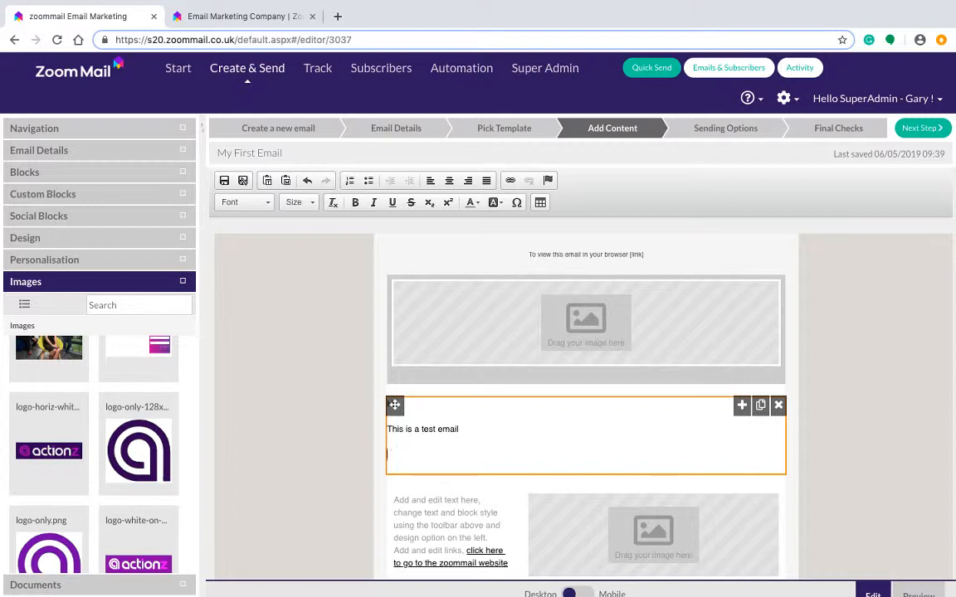
pyautogui.write('Here is a link to my website')
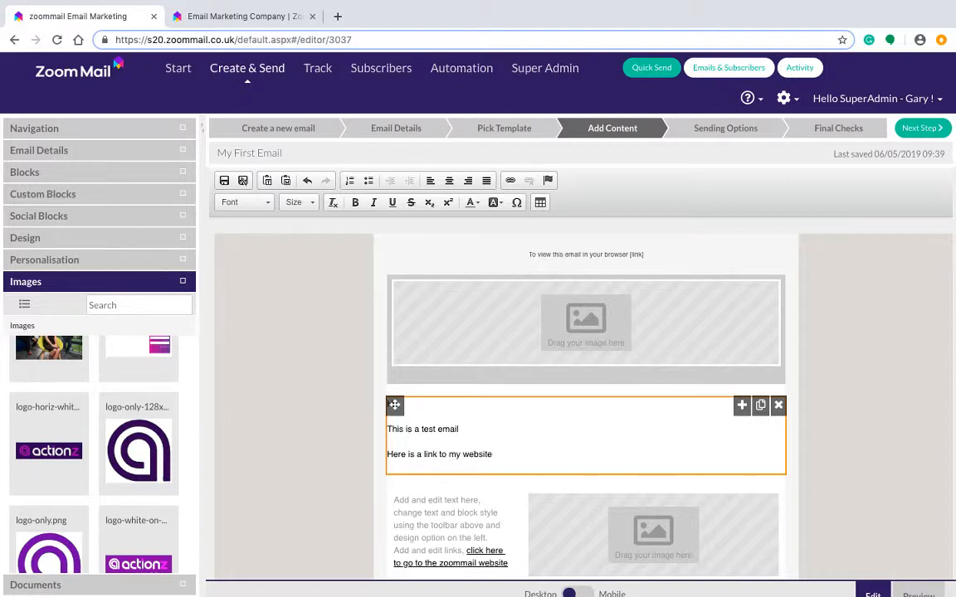
pyautogui.write(' click here')
pyautogui.moveTo(531, 454); pyautogui.dragTo(494, 454)
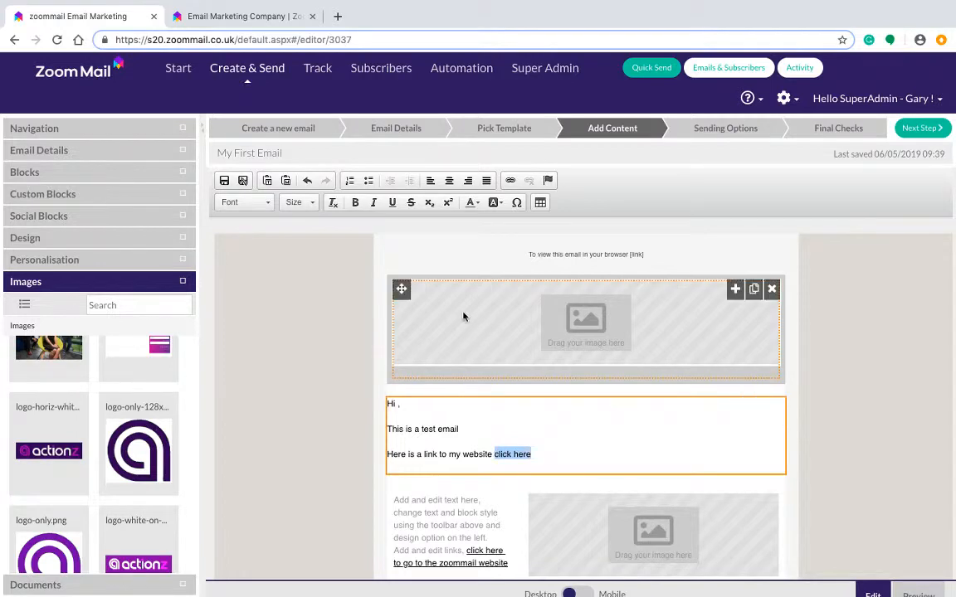
pyautogui.click(511, 185)
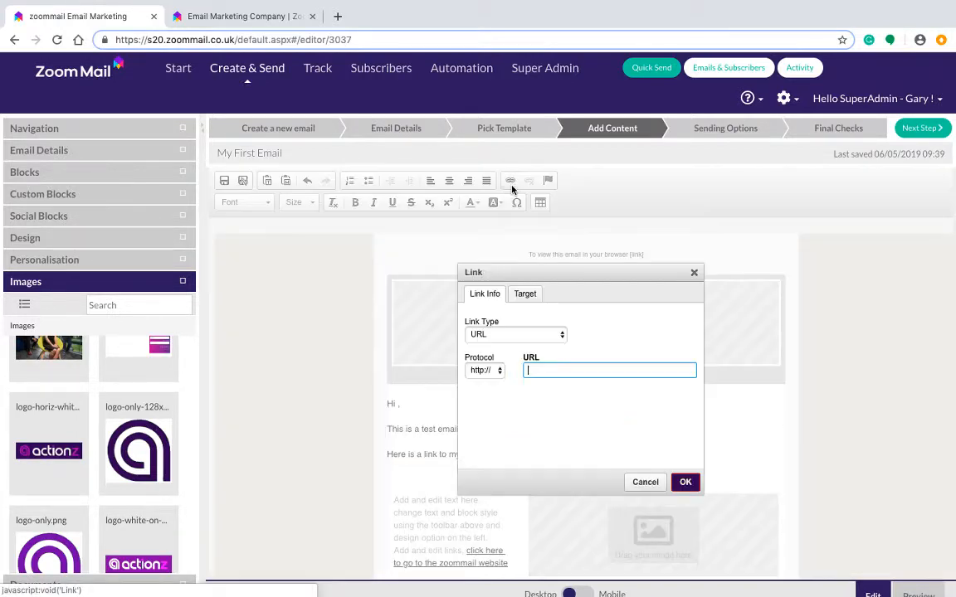
pyautogui.click(239, 16)
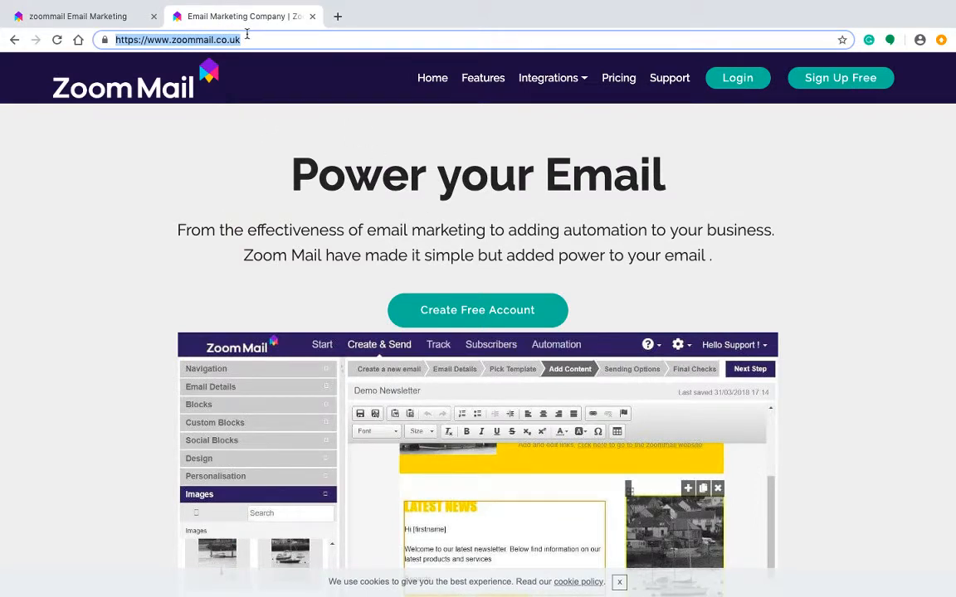
pyautogui.click(249, 39)
pyautogui.moveTo(249, 39); pyautogui.dragTo(107, 40)
pyautogui.hotkey('ctrl', 'c')
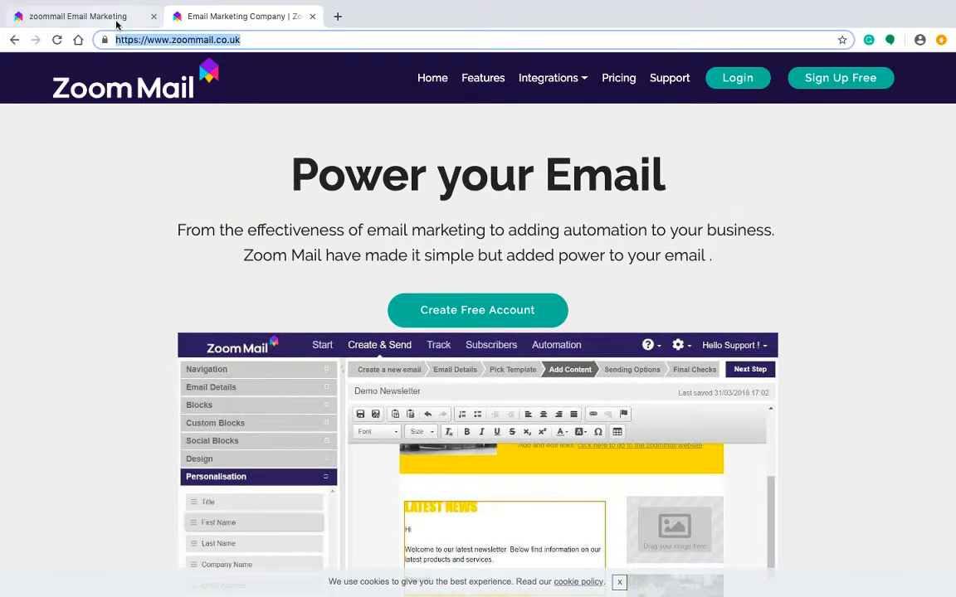
pyautogui.click(117, 21)
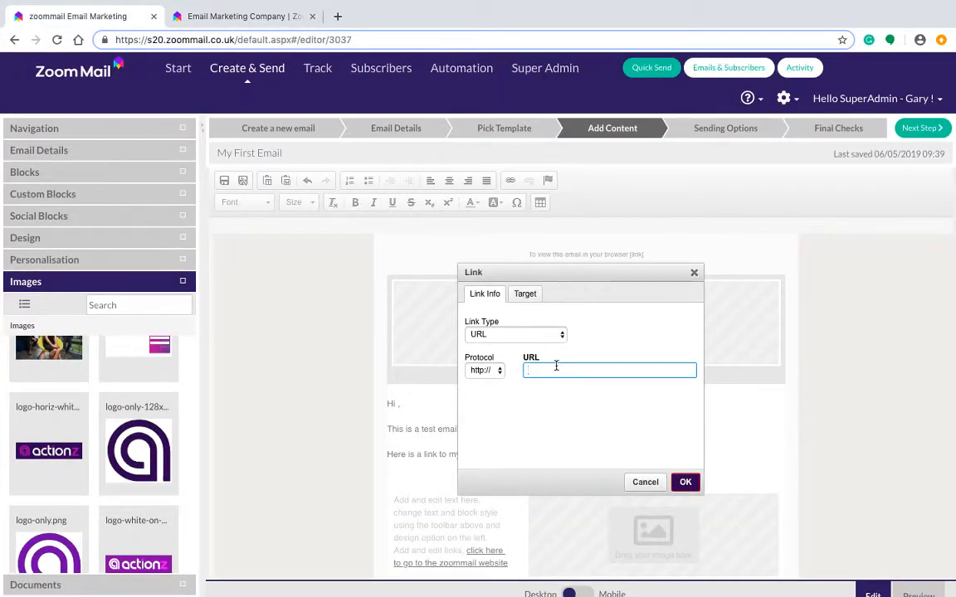
pyautogui.hotkey('ctrl', 'v')
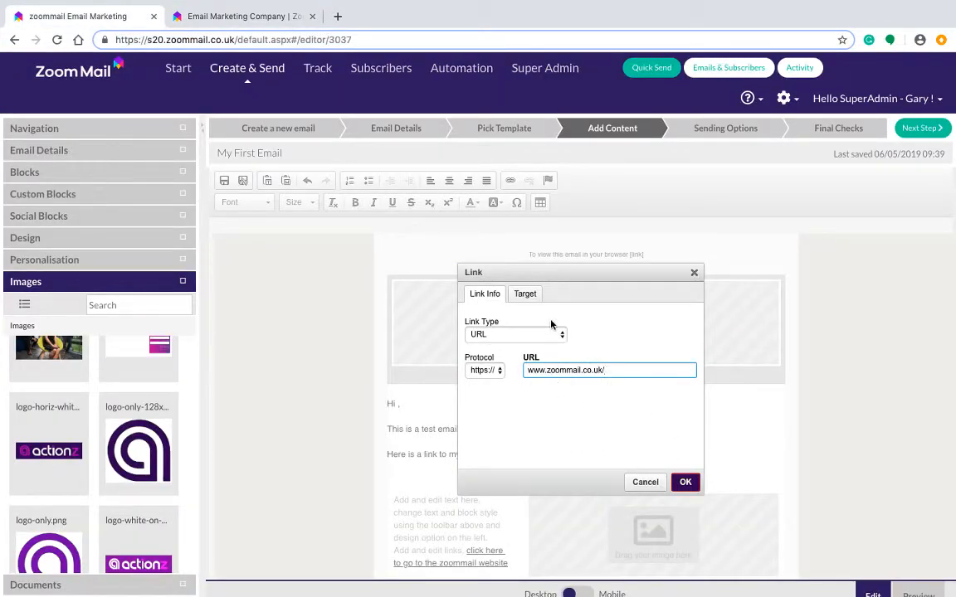
# - Set the link's target to New Window (_blank), recheck its address, and apply the link
pyautogui.click(523, 295)
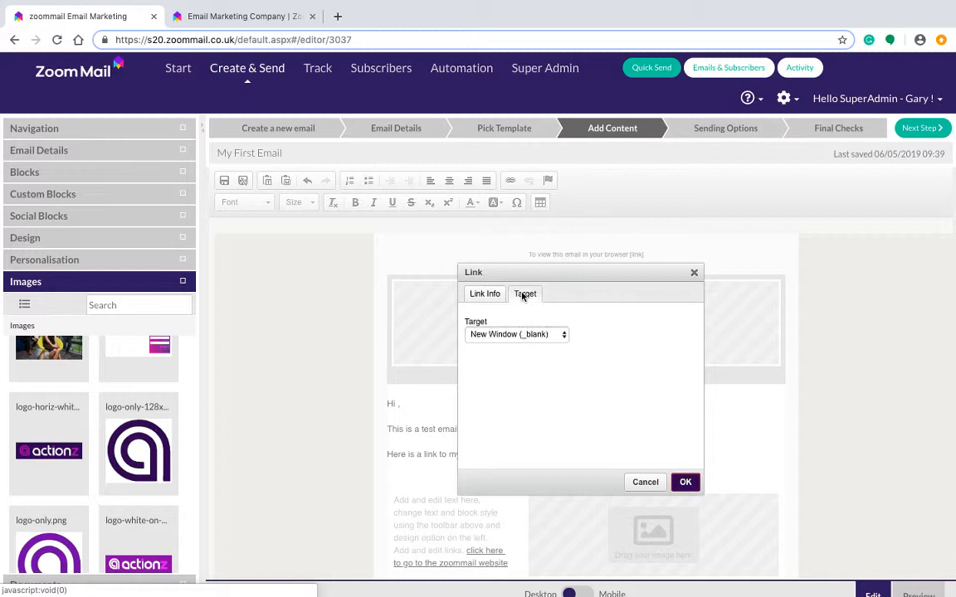
pyautogui.click(554, 336)
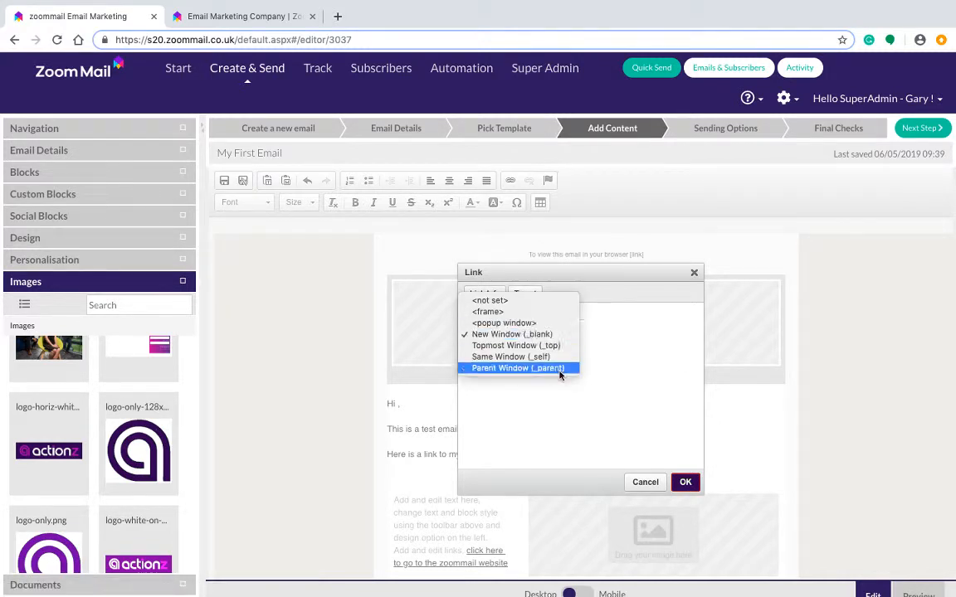
pyautogui.click(522, 334)
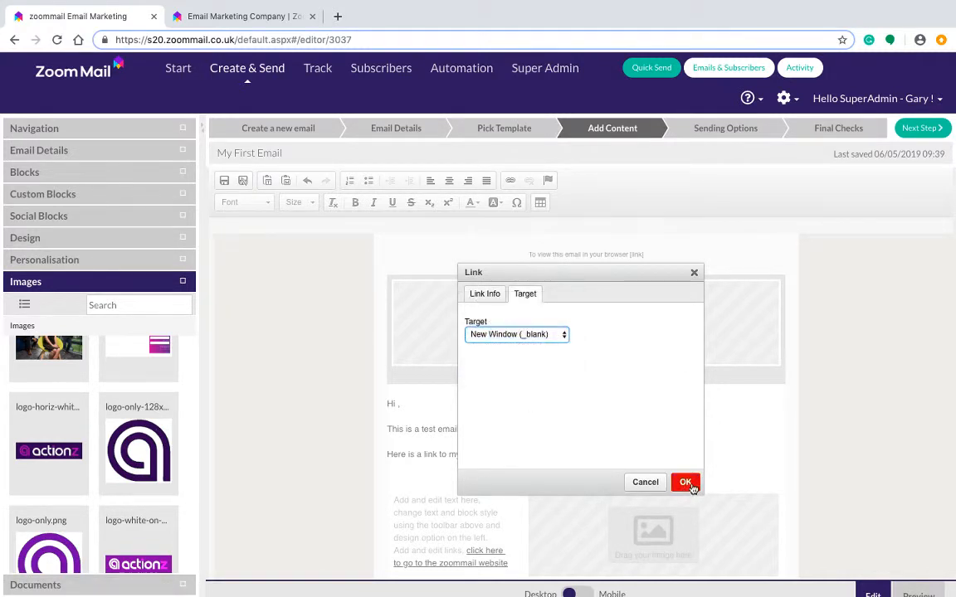
pyautogui.click(486, 294)
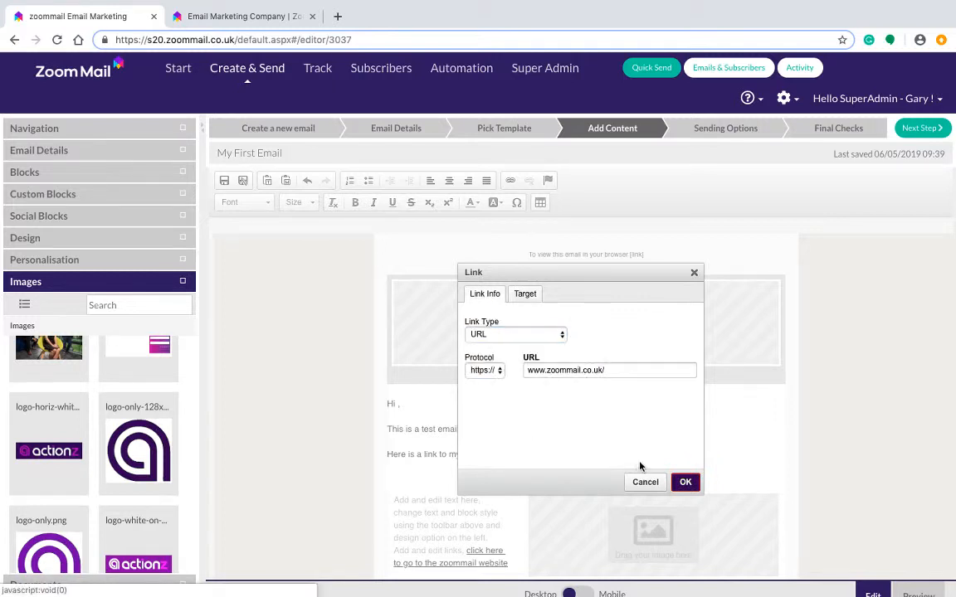
pyautogui.click(685, 482)
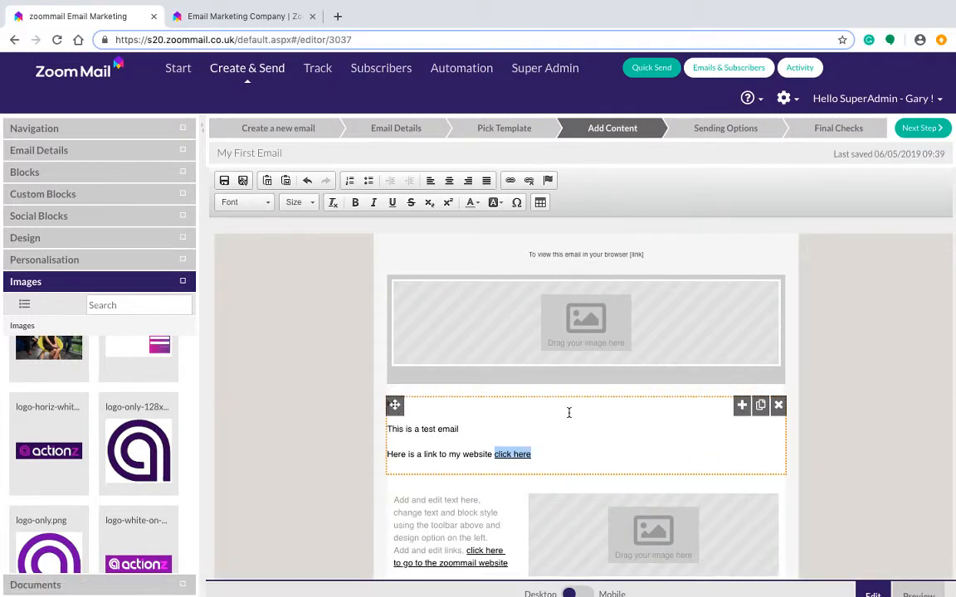
# - Try out a 3 Column Layout Block above the grey text block near the email's end, and delete it again
pyautogui.scroll(-3, 569, 412)
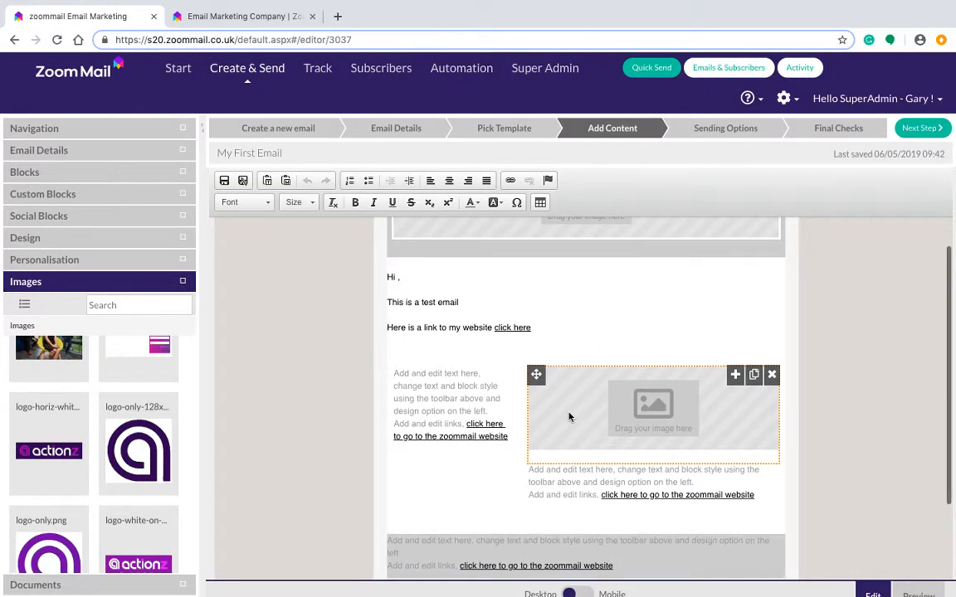
pyautogui.scroll(-3, 484, 440)
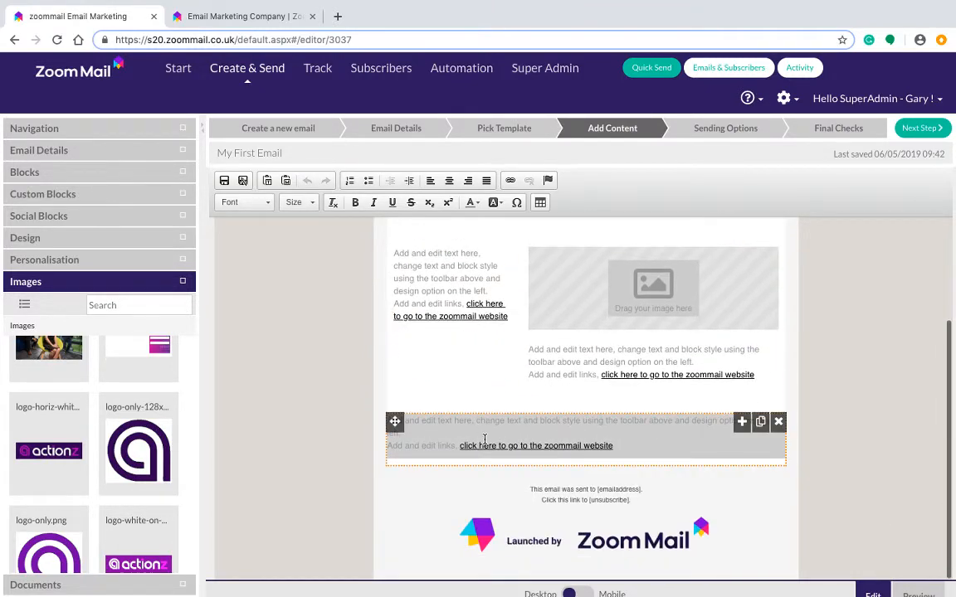
pyautogui.click(93, 171)
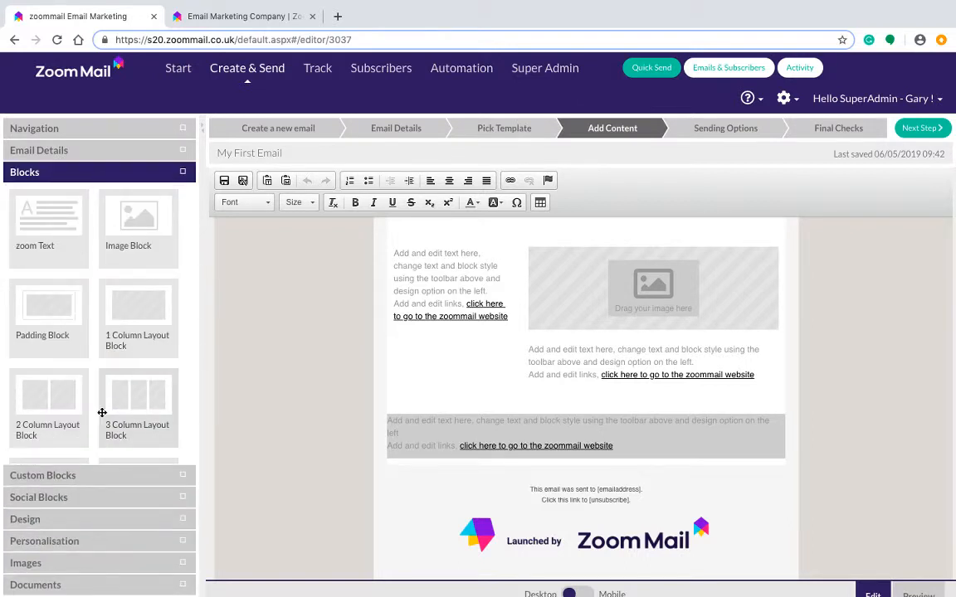
pyautogui.scroll(-2, 101, 411)
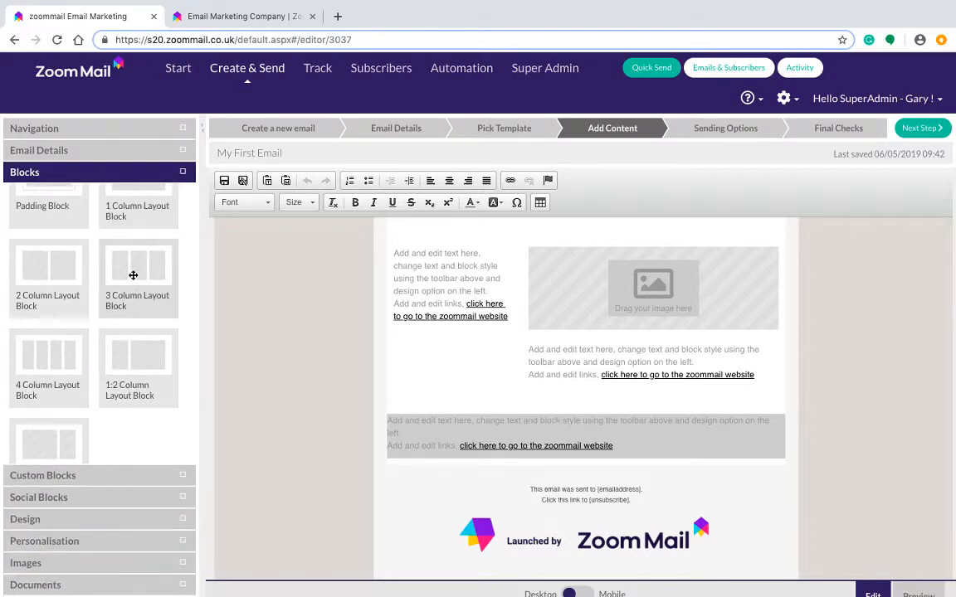
pyautogui.moveTo(132, 275); pyautogui.dragTo(448, 362)
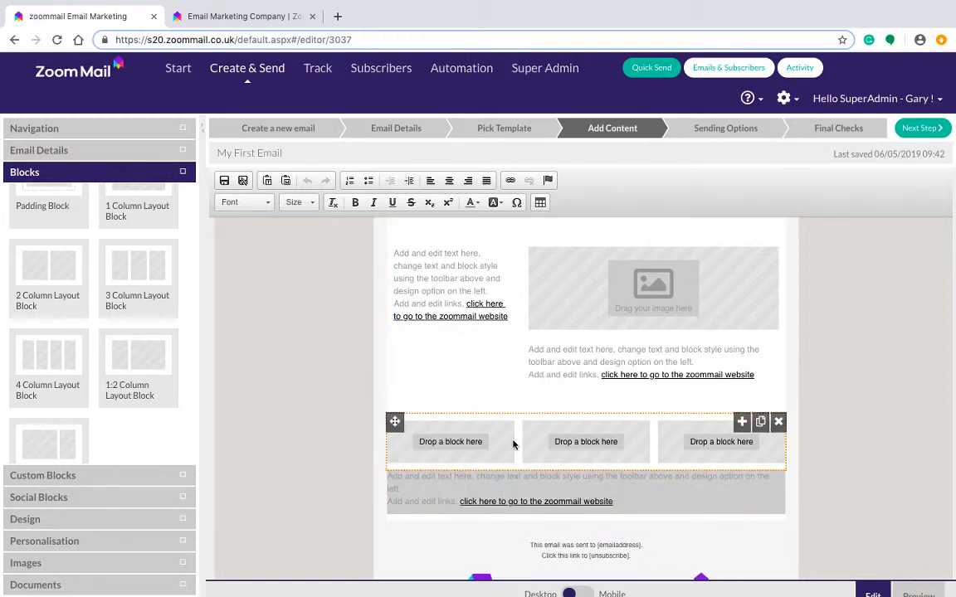
pyautogui.click(779, 422)
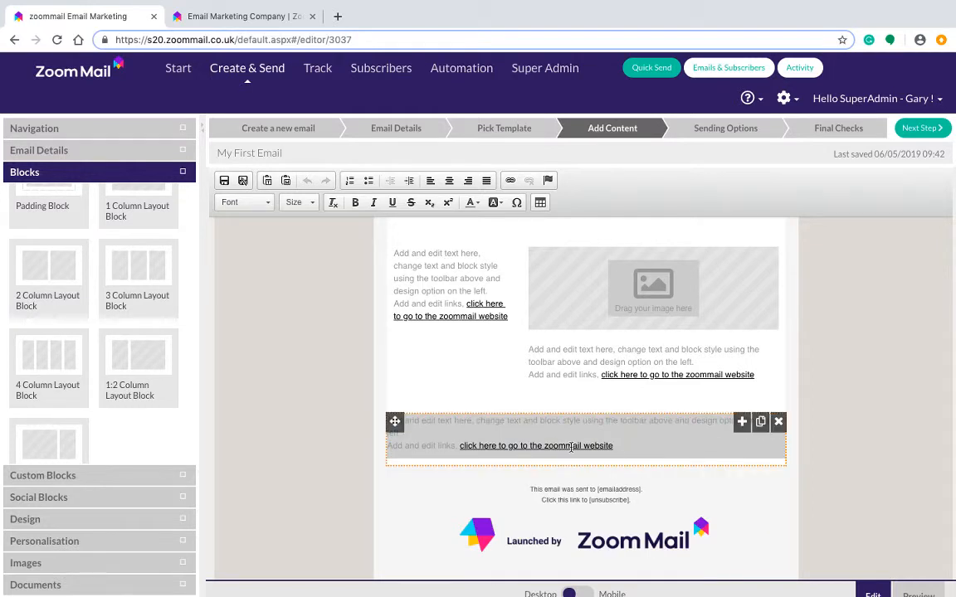